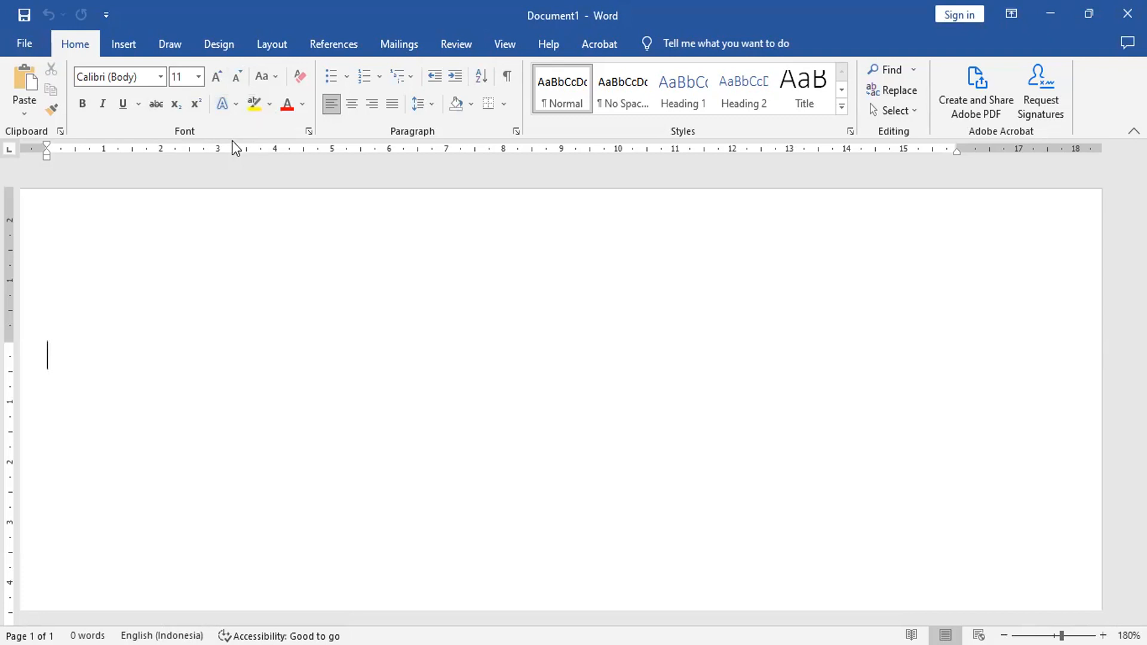
left_click(160, 76)
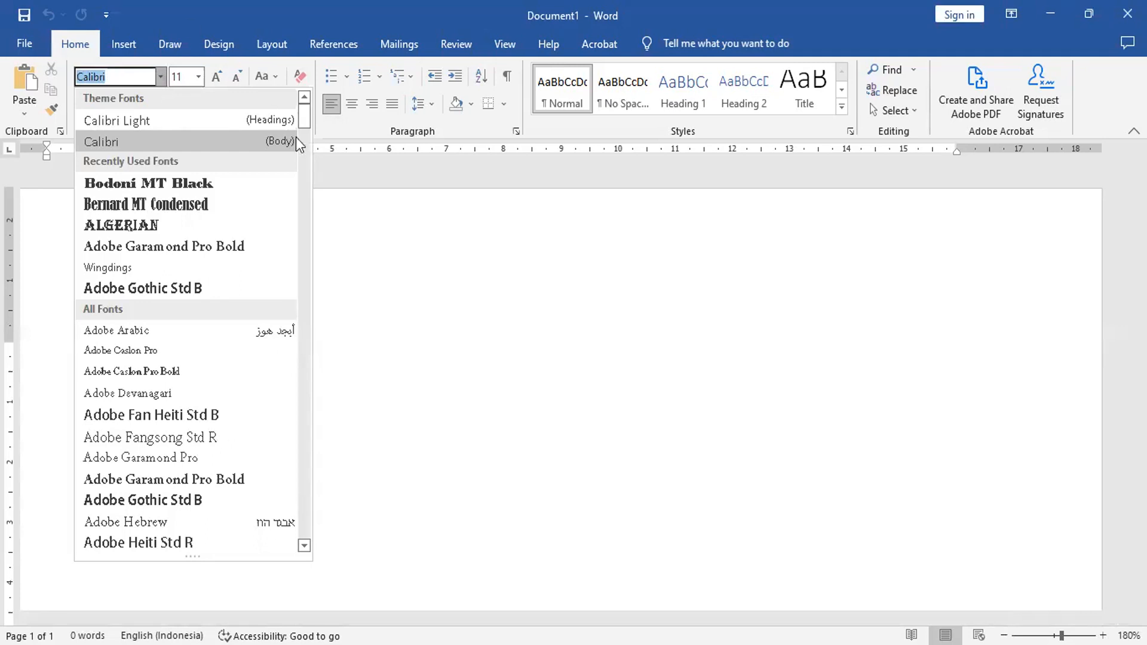
left_click(396, 253)
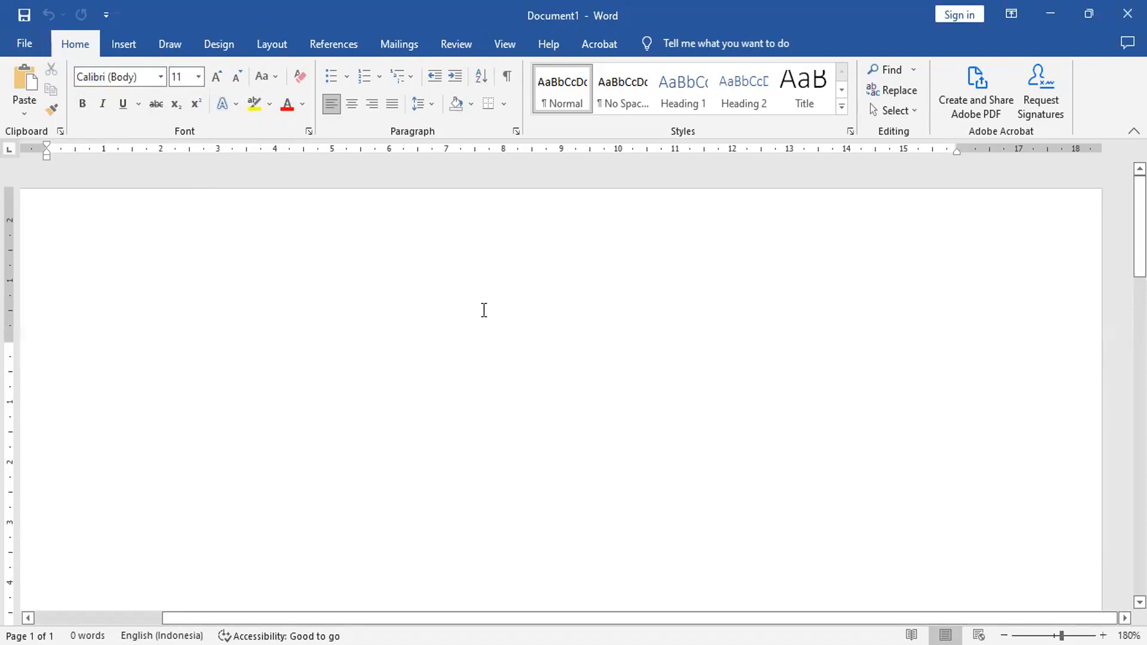
Step: Enter the line "ABCDEFGHIJIKLMNOPQRSTUVWXYZ" at the start of the blank document
type("ABC")
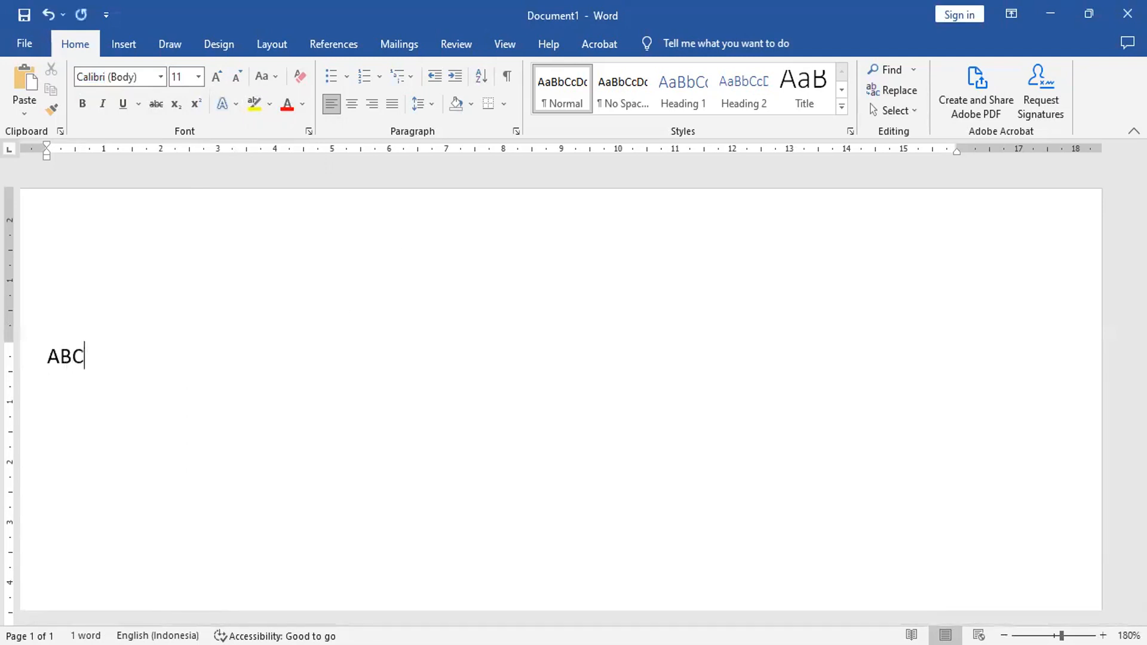
type("DEFGHIJ")
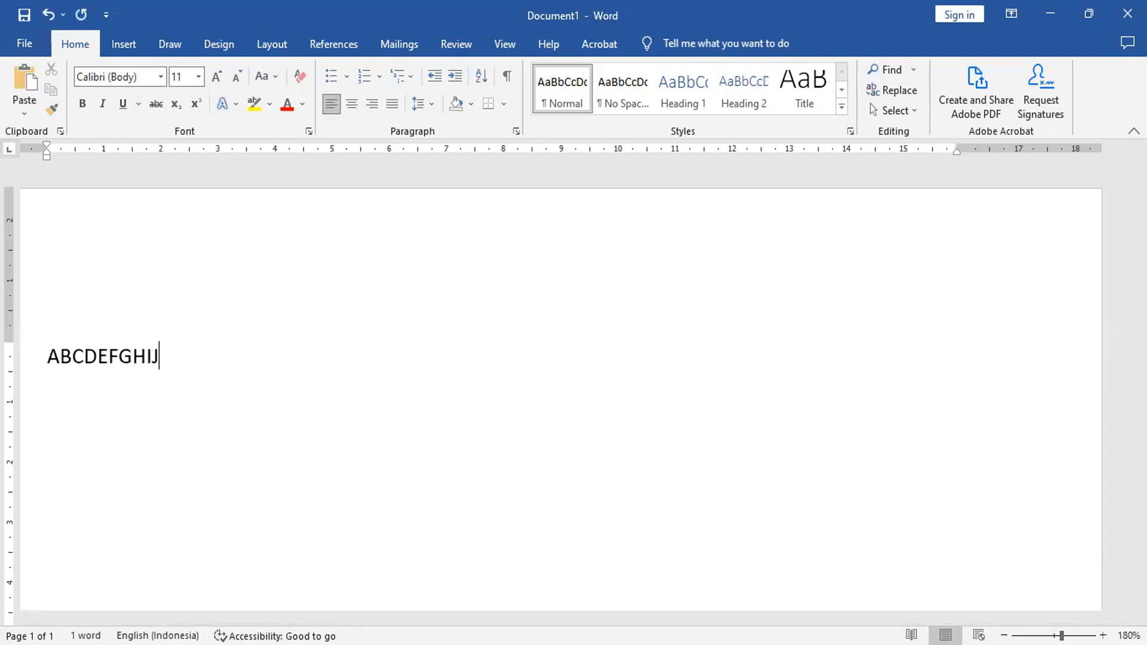
type("IKLMNOPQR")
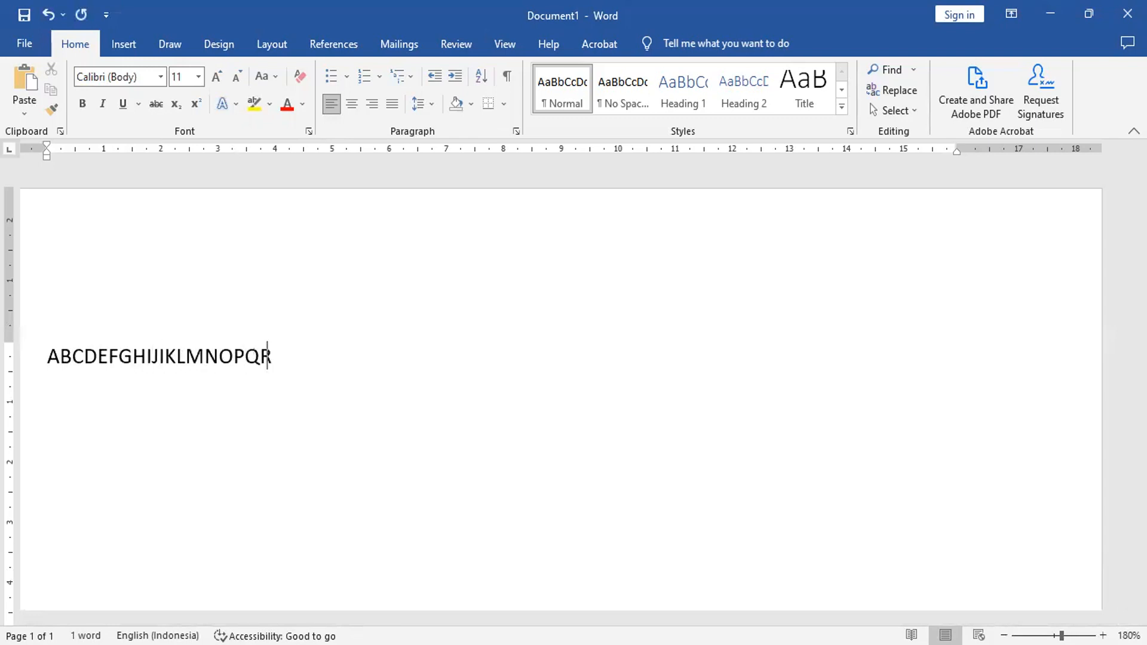
type("STUVWX")
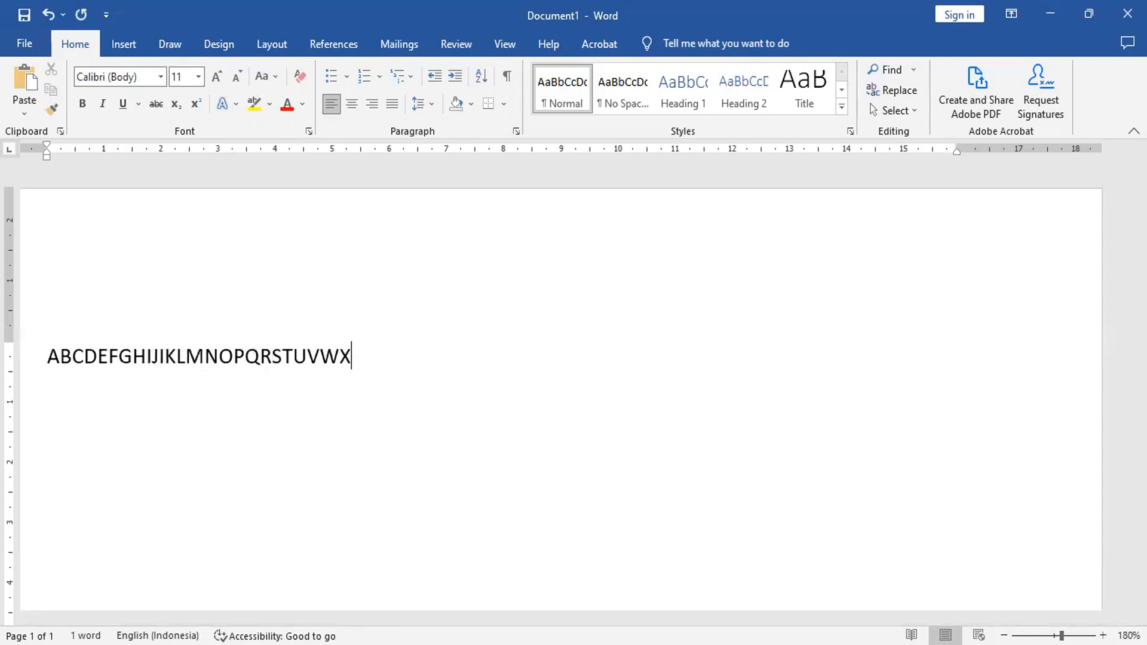
key("BackSpace")
type("XYZ")
Step: Copy the alphabet line and paste it four times on new lines below the original
left_click(21, 366)
left_click(52, 90)
left_click(66, 393)
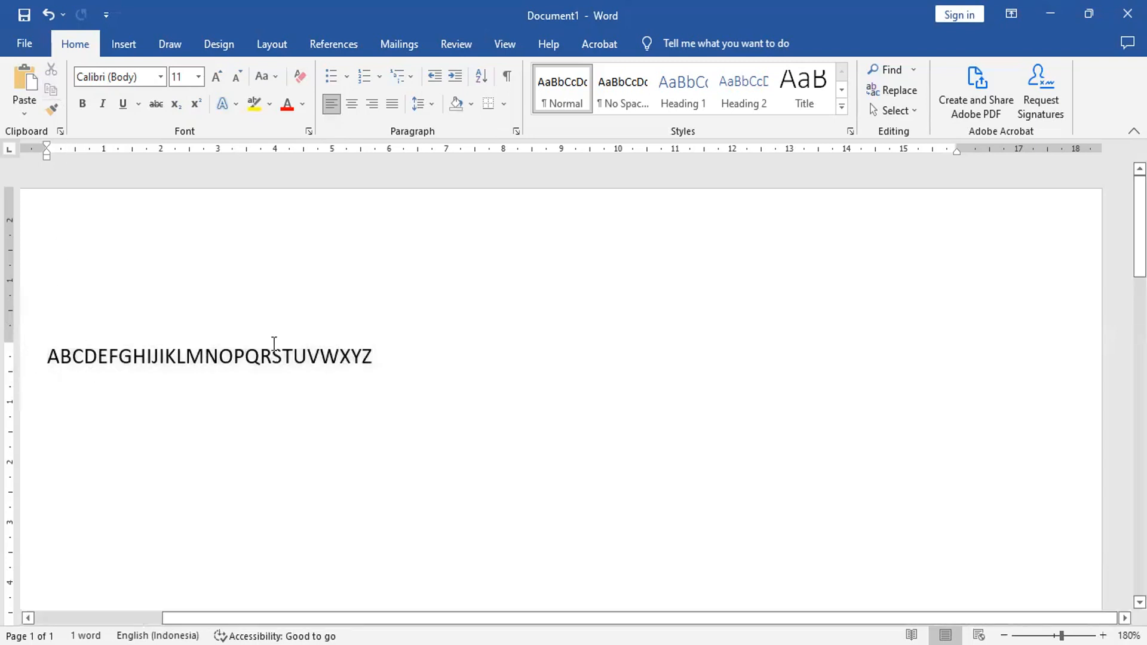
left_click(395, 351)
key("Return")
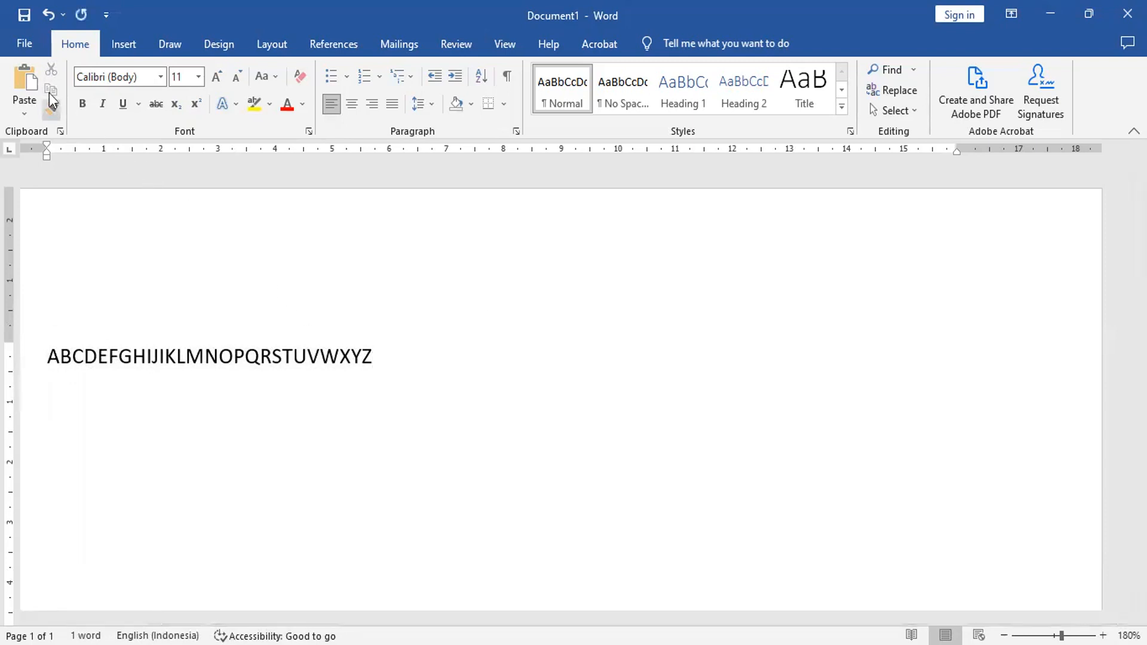
left_click(23, 68)
left_click(22, 68)
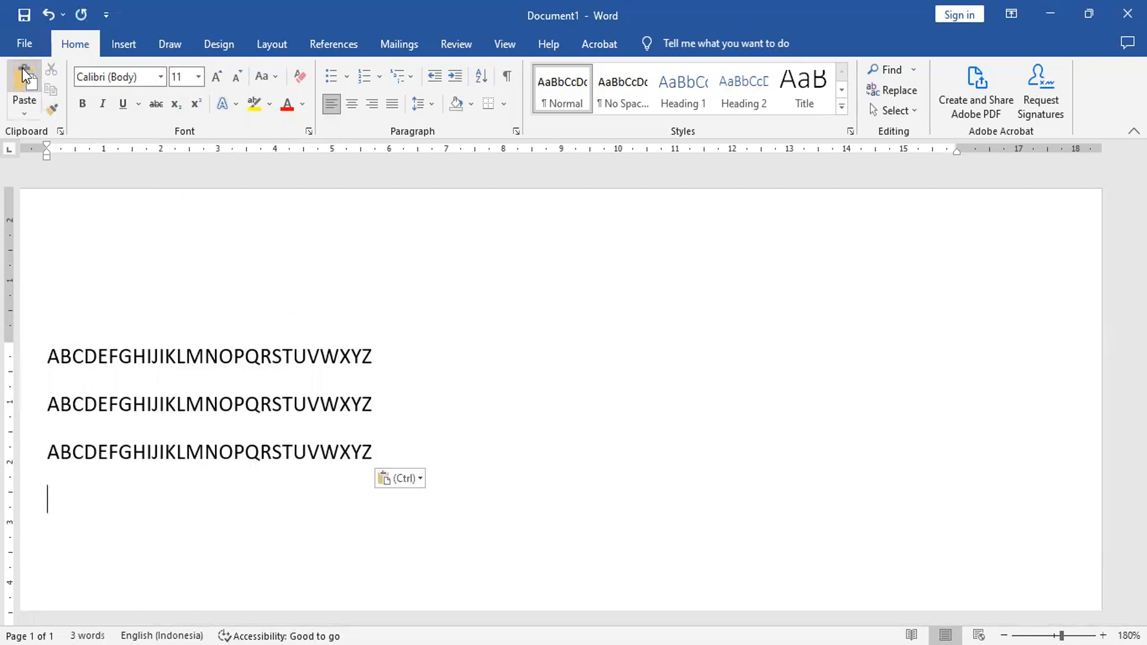
left_click(22, 68)
left_click(22, 68)
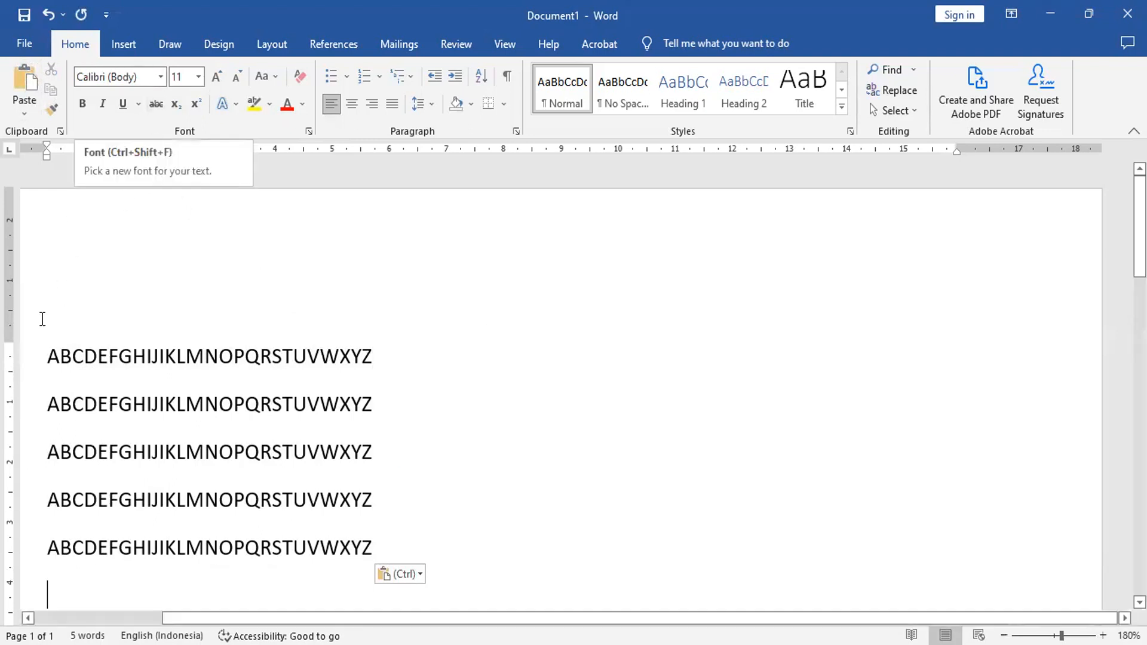
Step: Change the font of the second alphabet line to Bernard MT Condensed
left_click(23, 405)
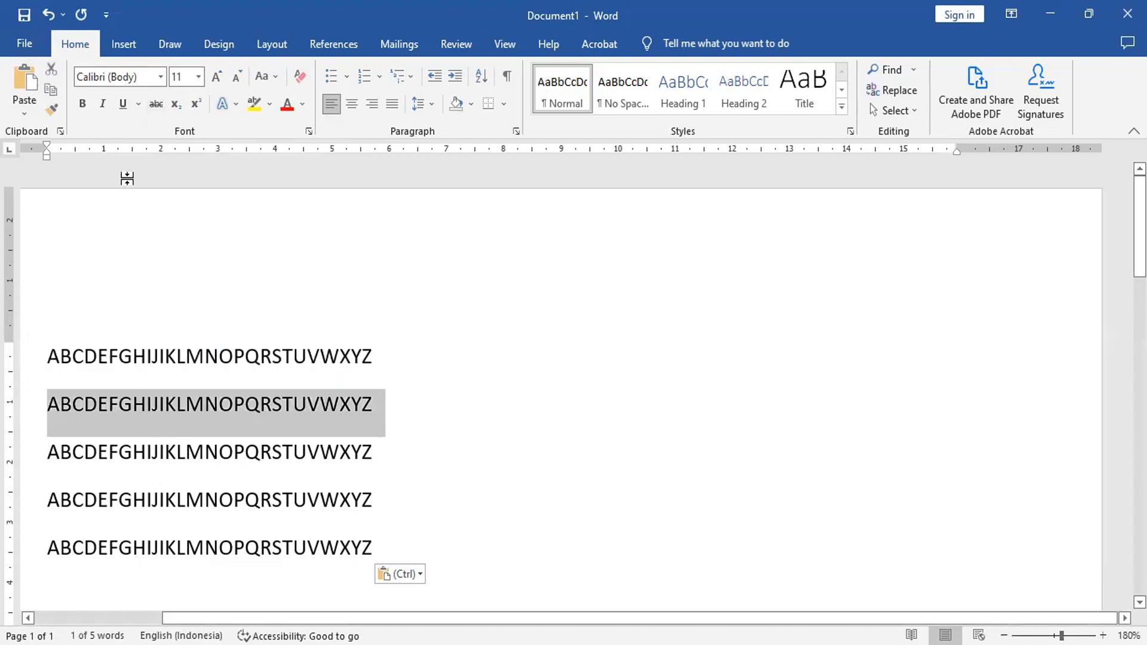
left_click(160, 76)
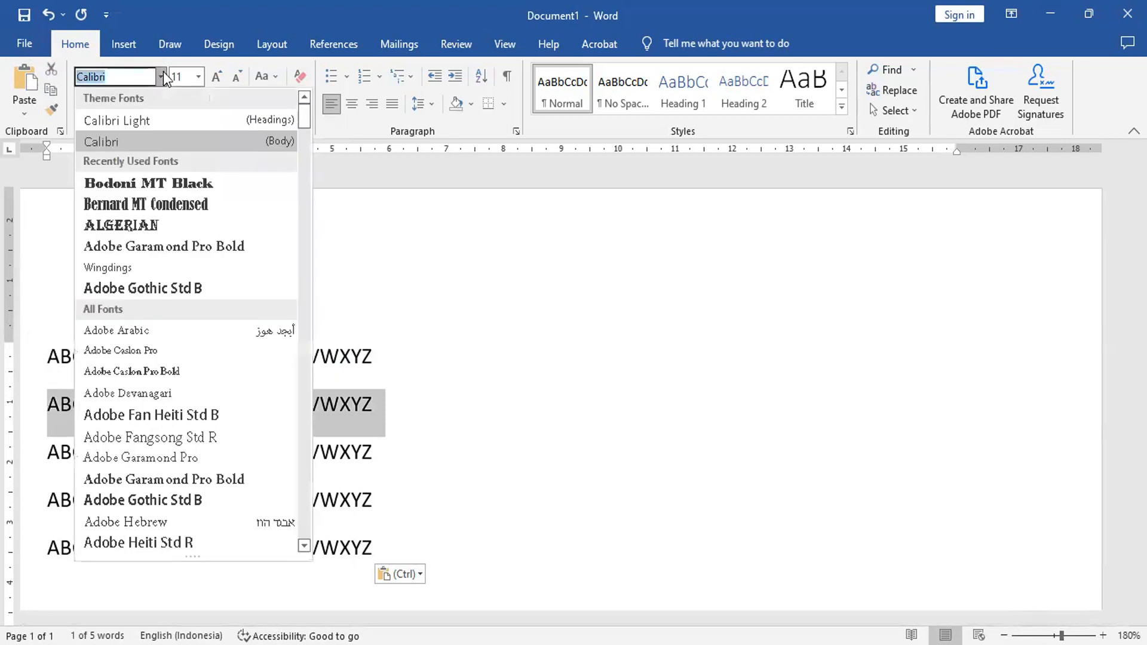
left_click(161, 210)
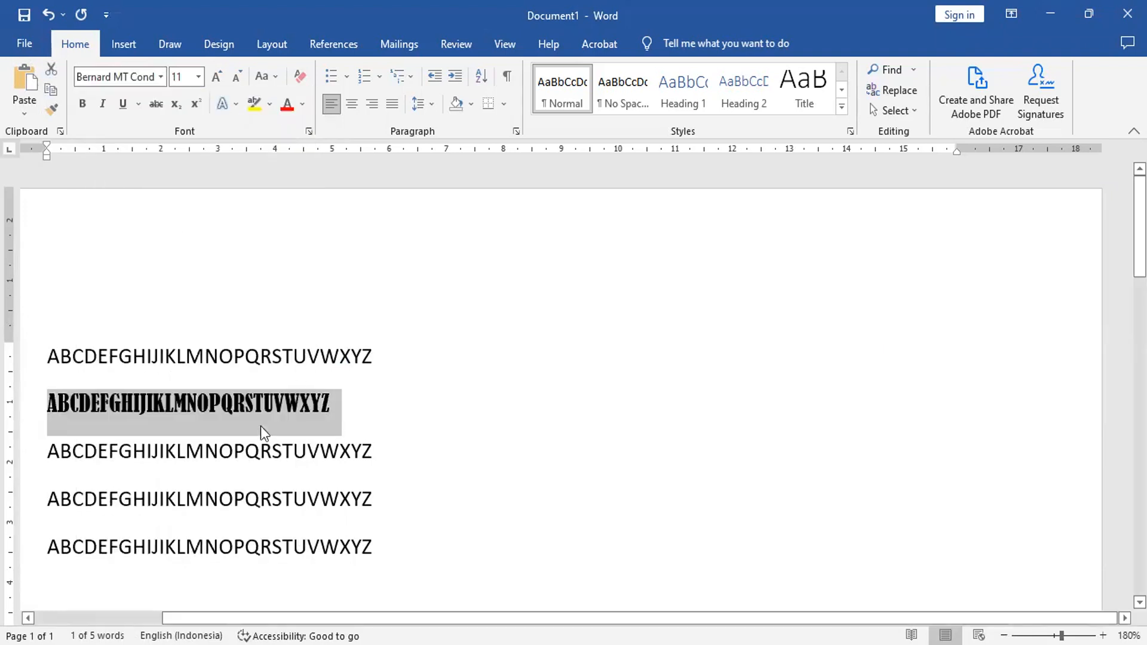
Step: Change the font of the third alphabet line to Adobe Gothic Std B
left_click(25, 464)
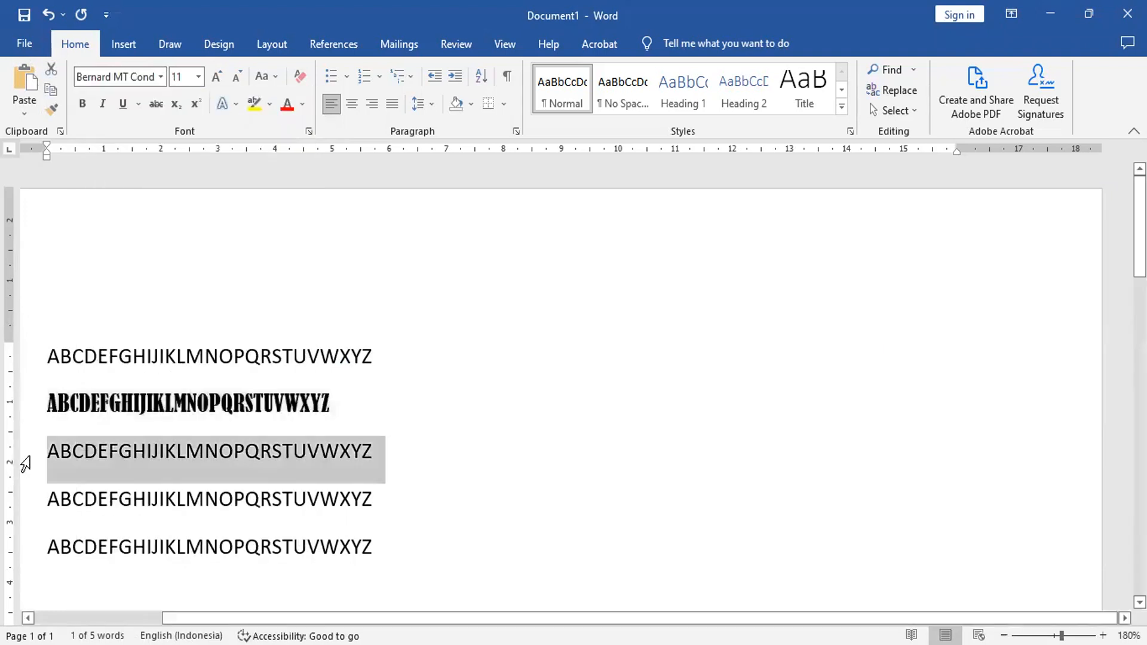
left_click(162, 76)
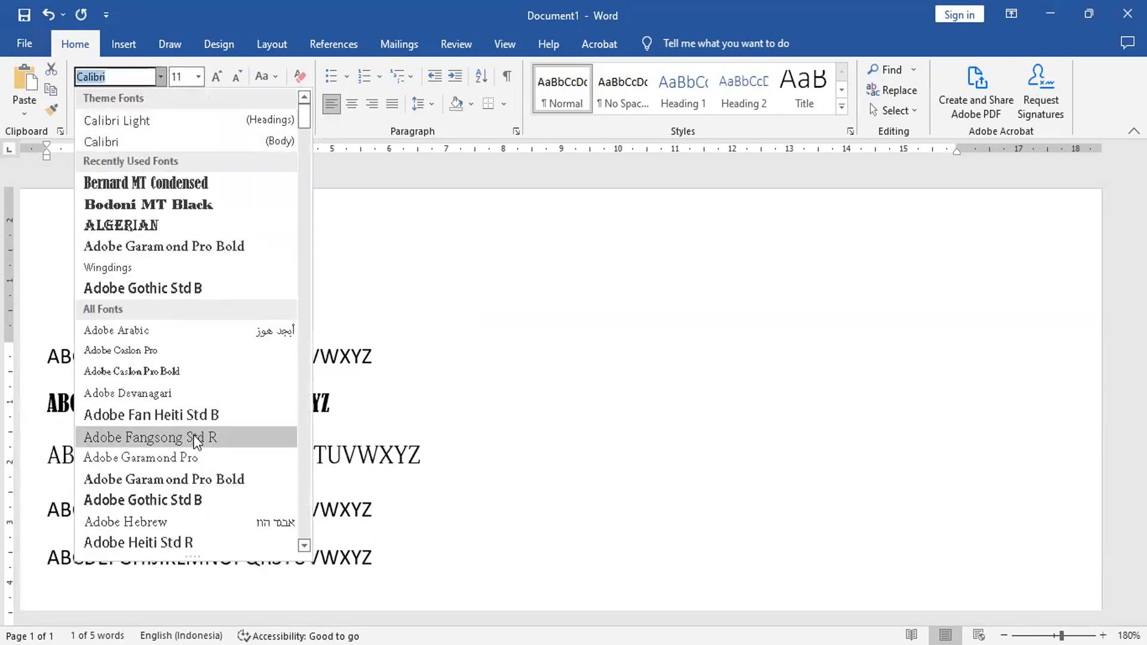
left_click(180, 495)
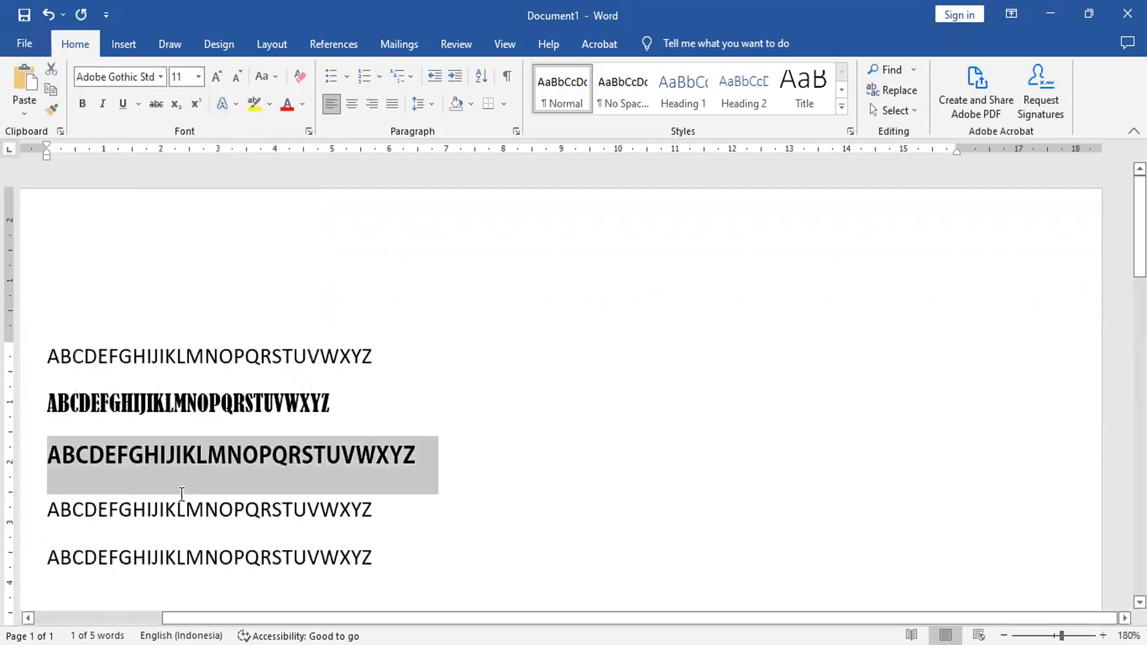
Step: Change the font of the fourth alphabet line to Magneto
left_click(27, 523)
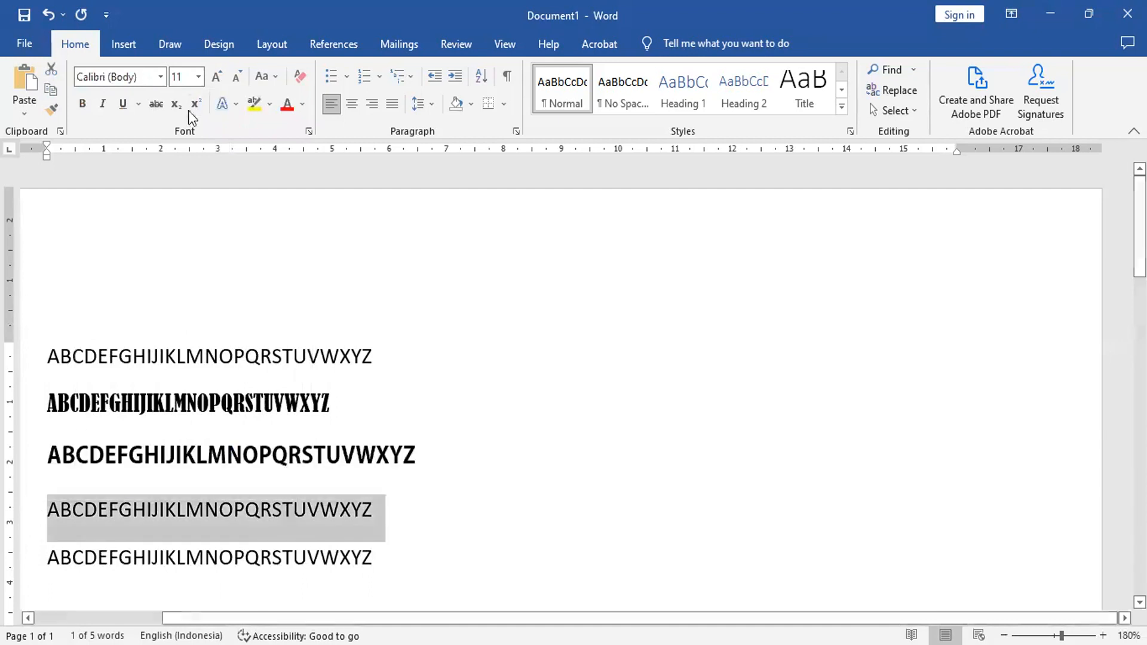
left_click(160, 76)
scroll(222, 276, "down", 15)
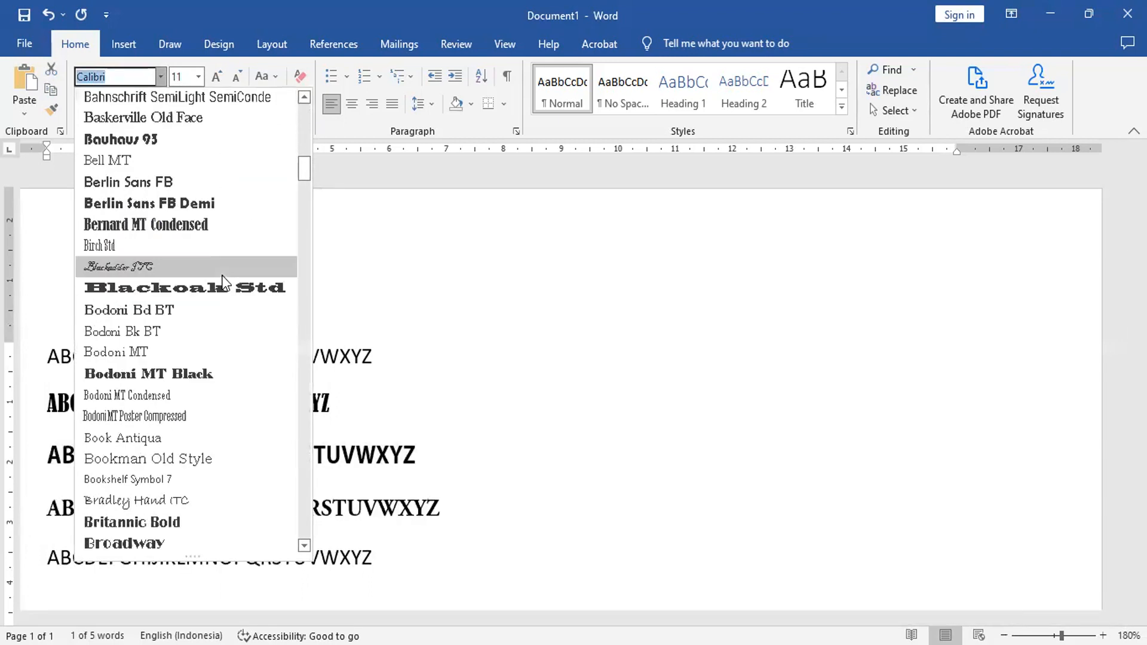
scroll(222, 276, "down", 20)
scroll(210, 282, "down", 20)
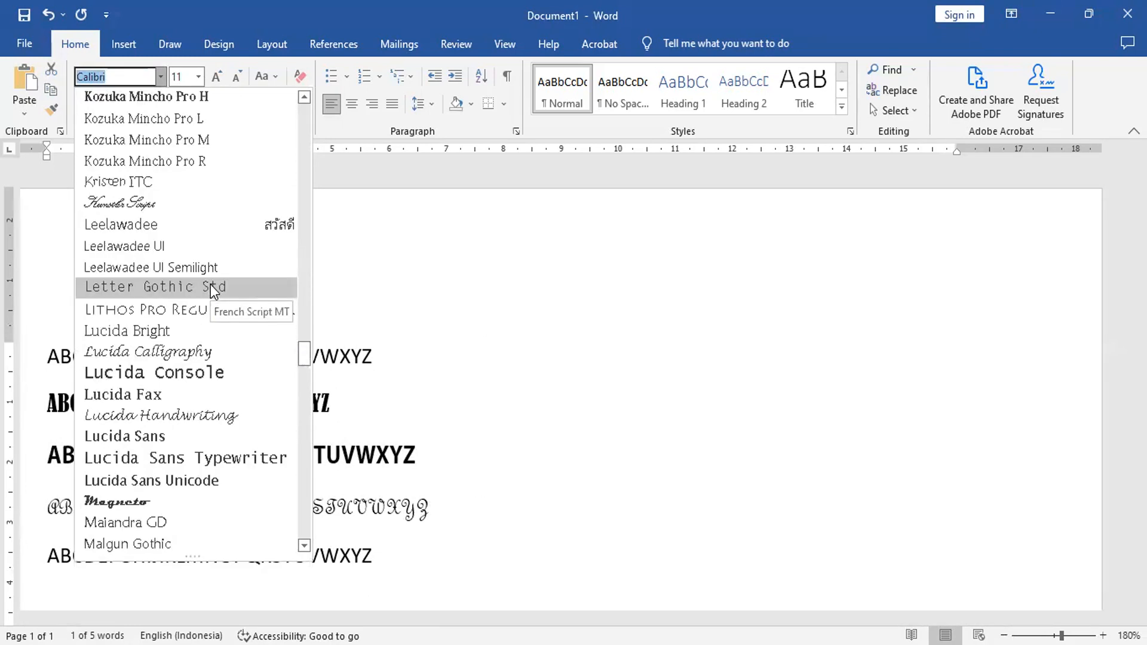
scroll(210, 284, "down", 1)
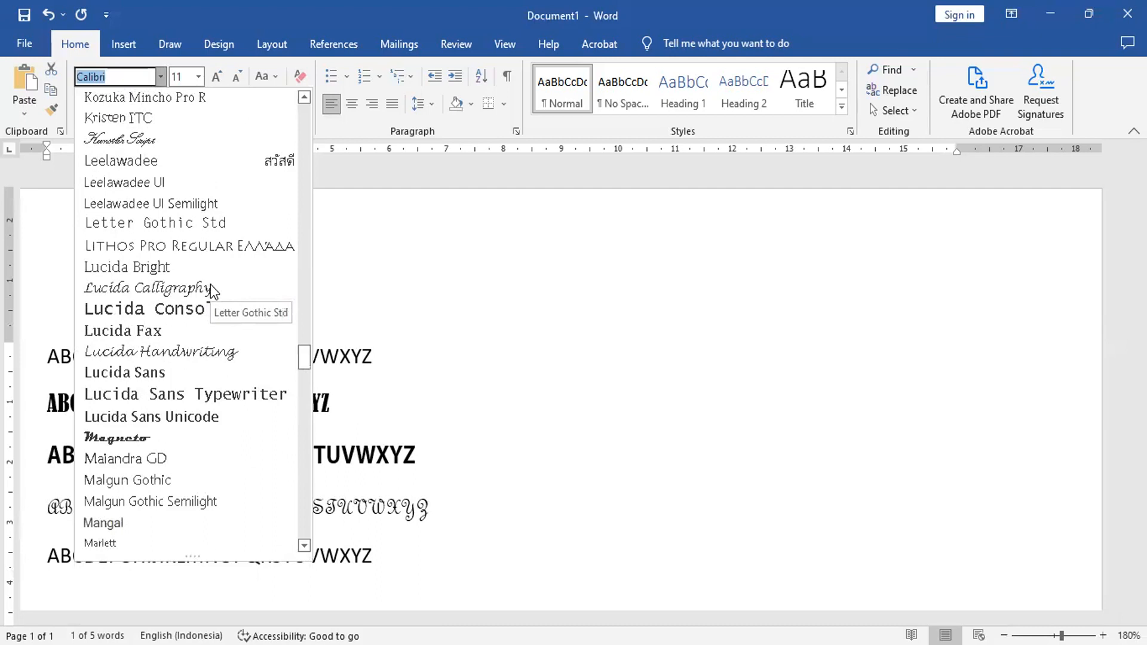
left_click(160, 439)
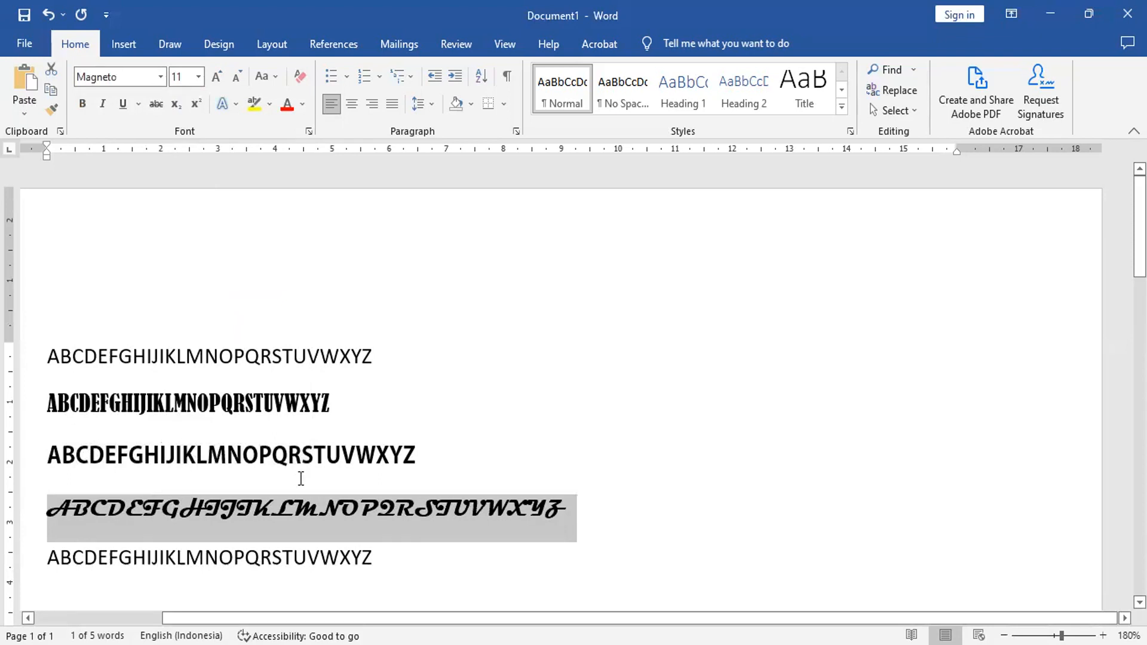
Step: Change the font of the fifth alphabet line to Algerian
scroll(441, 456, "down", 3)
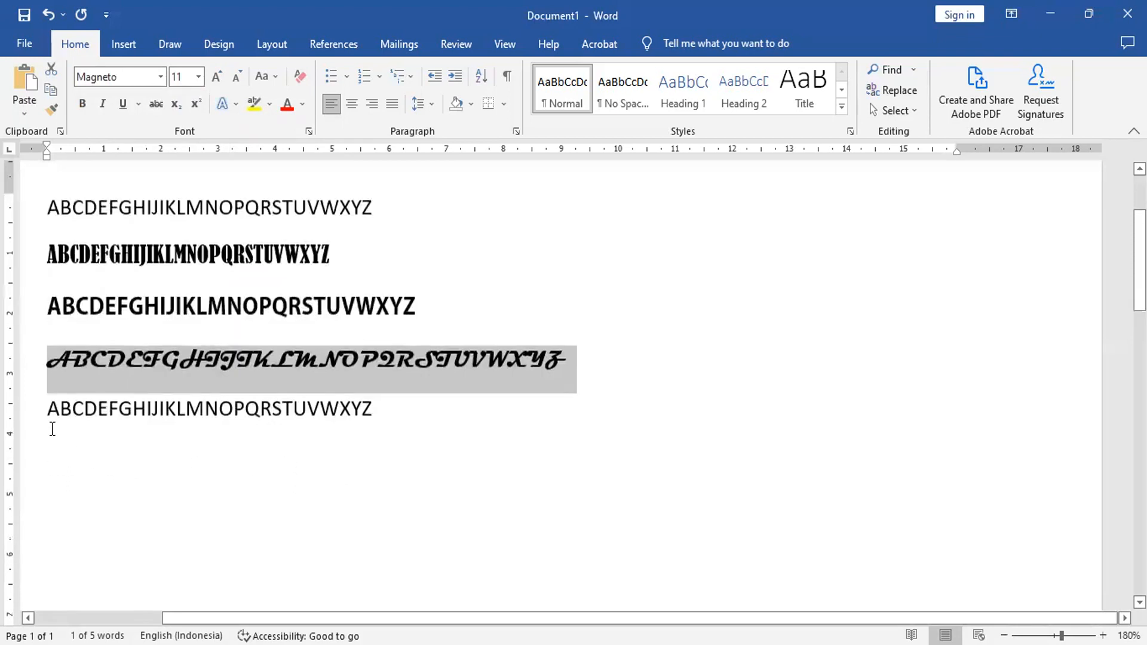
left_click(27, 413)
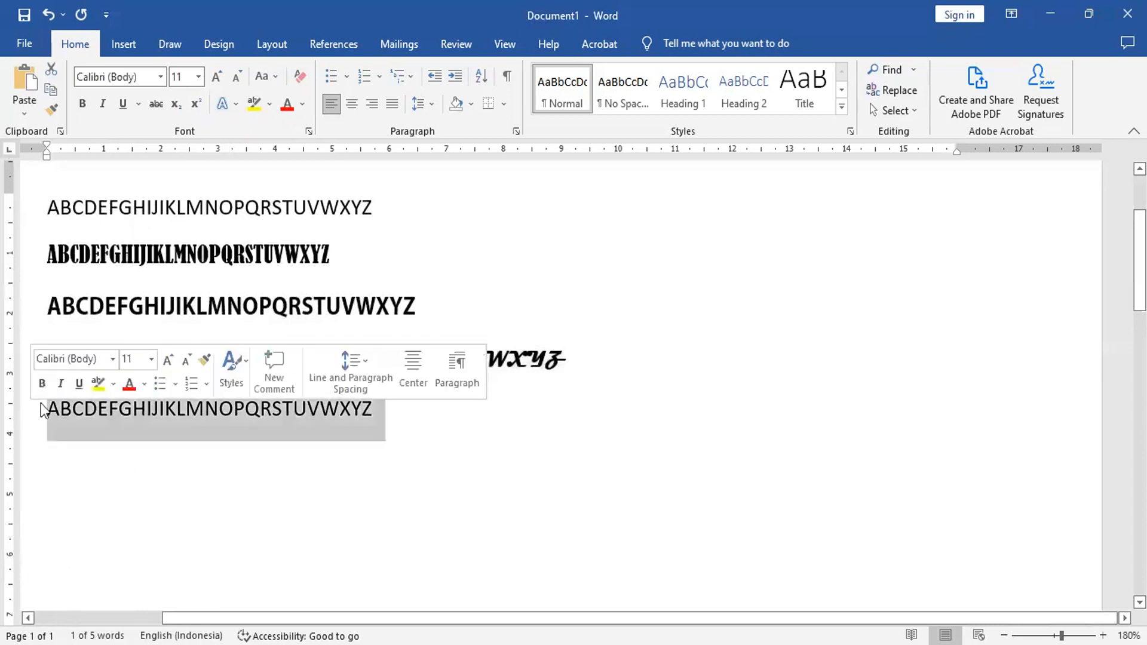
left_click(162, 80)
scroll(199, 266, "down", 5)
scroll(199, 266, "up", 5)
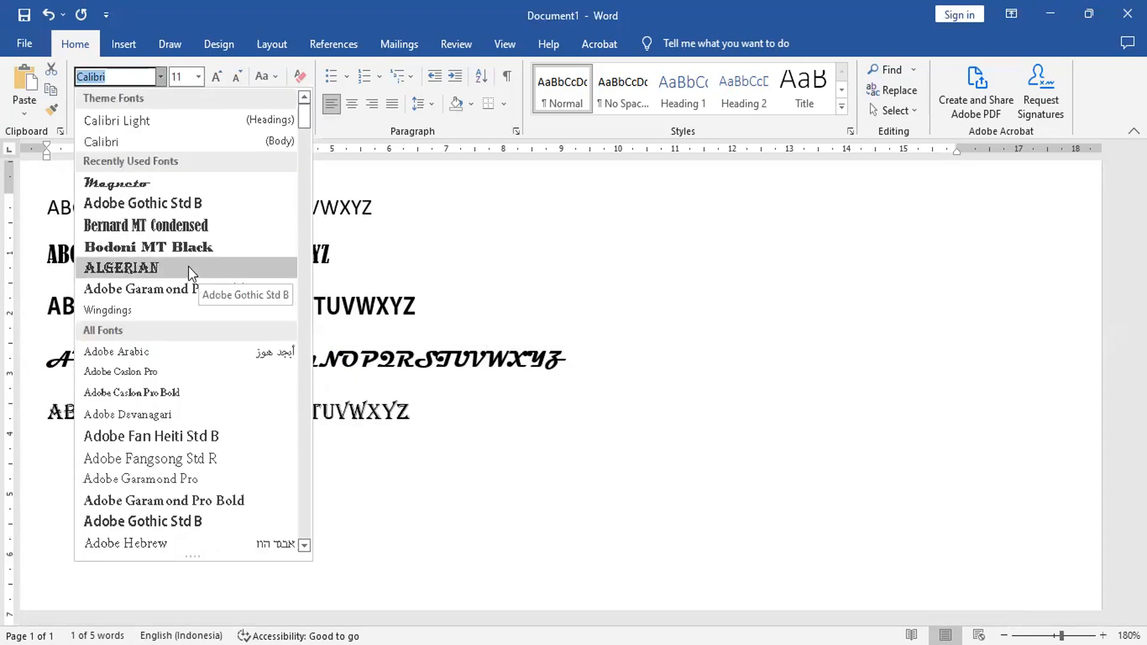
left_click(188, 267)
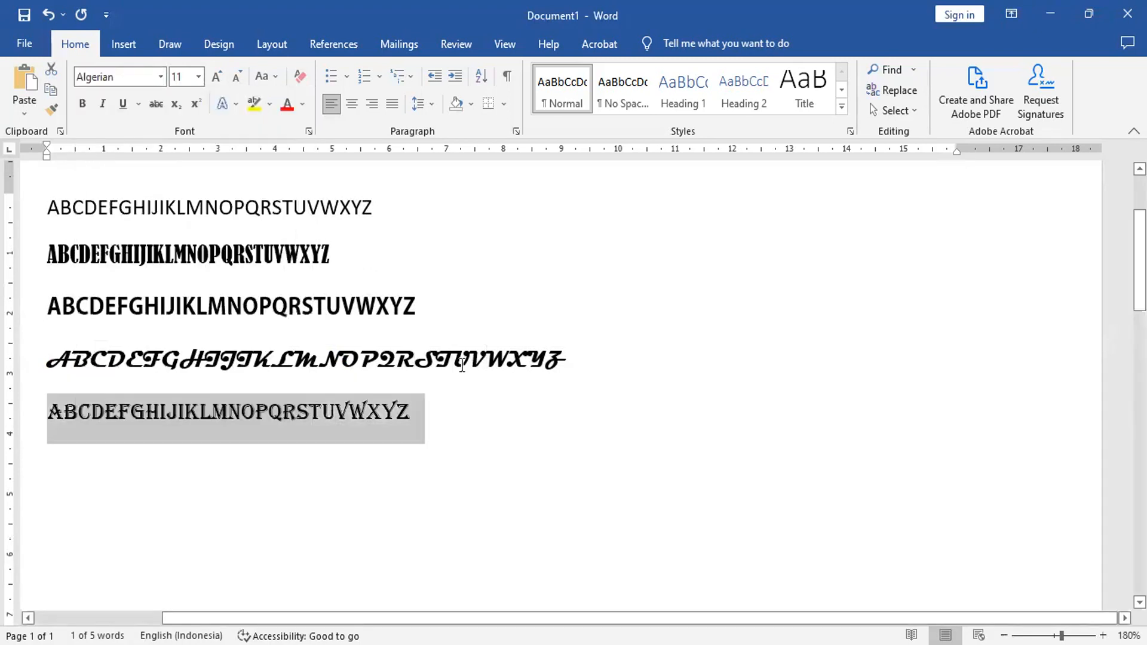
Step: Paste five more copies of the plain alphabet line on new lines below the Algerian line
left_click(472, 406)
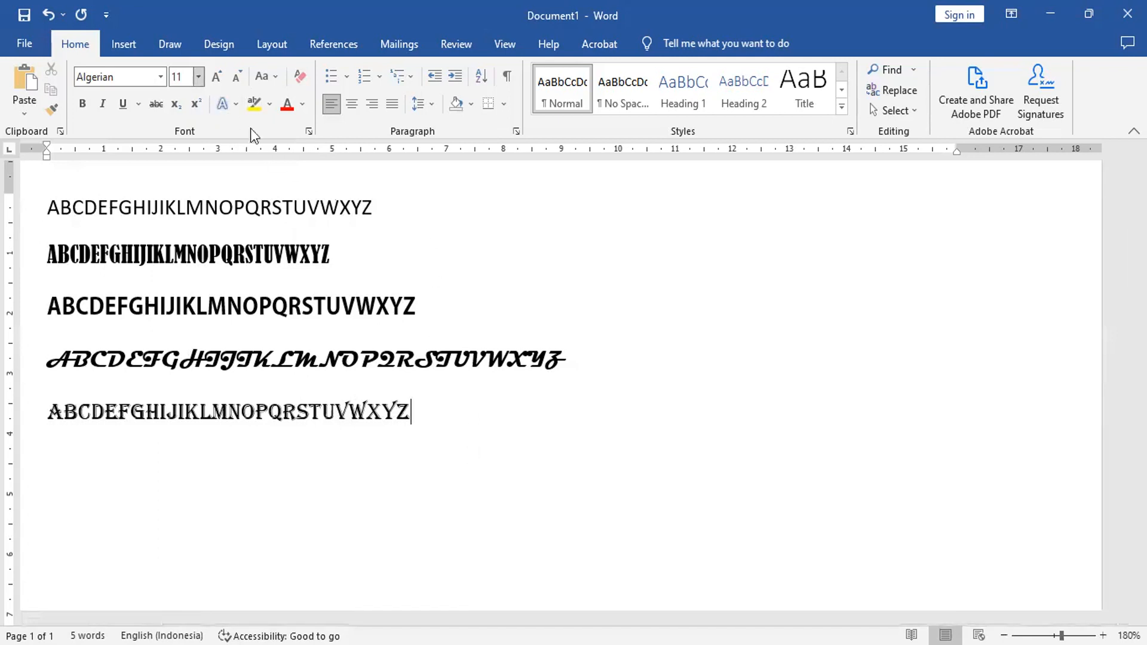
key("Return")
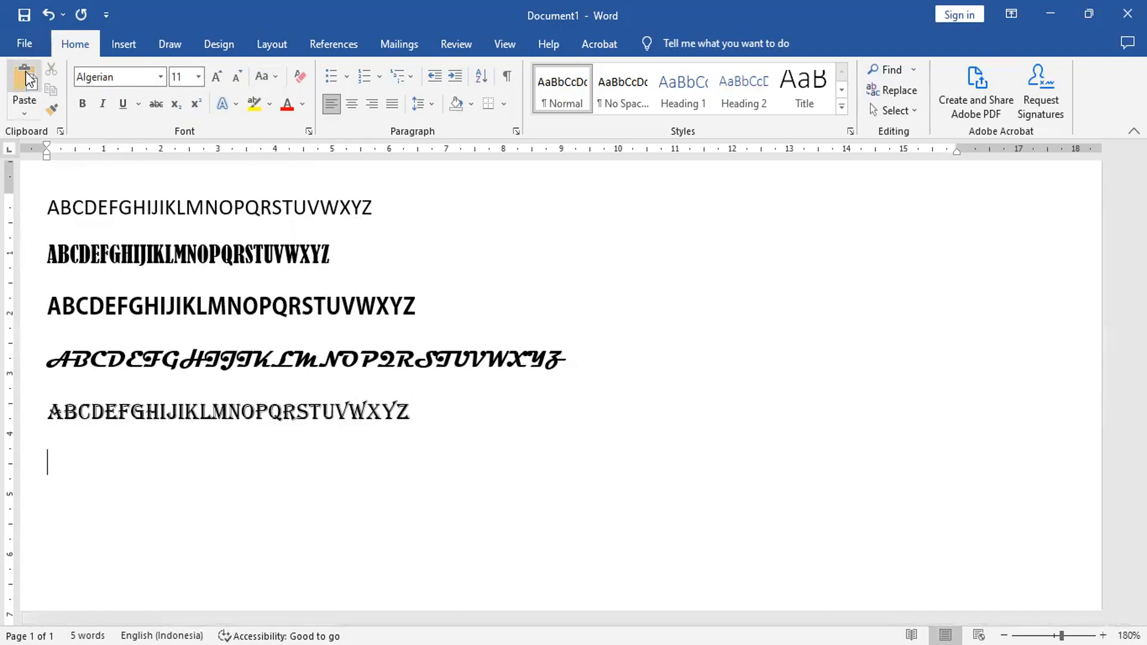
type("ABCDEFGHIJKLMNOPQRSTUVWXYZ")
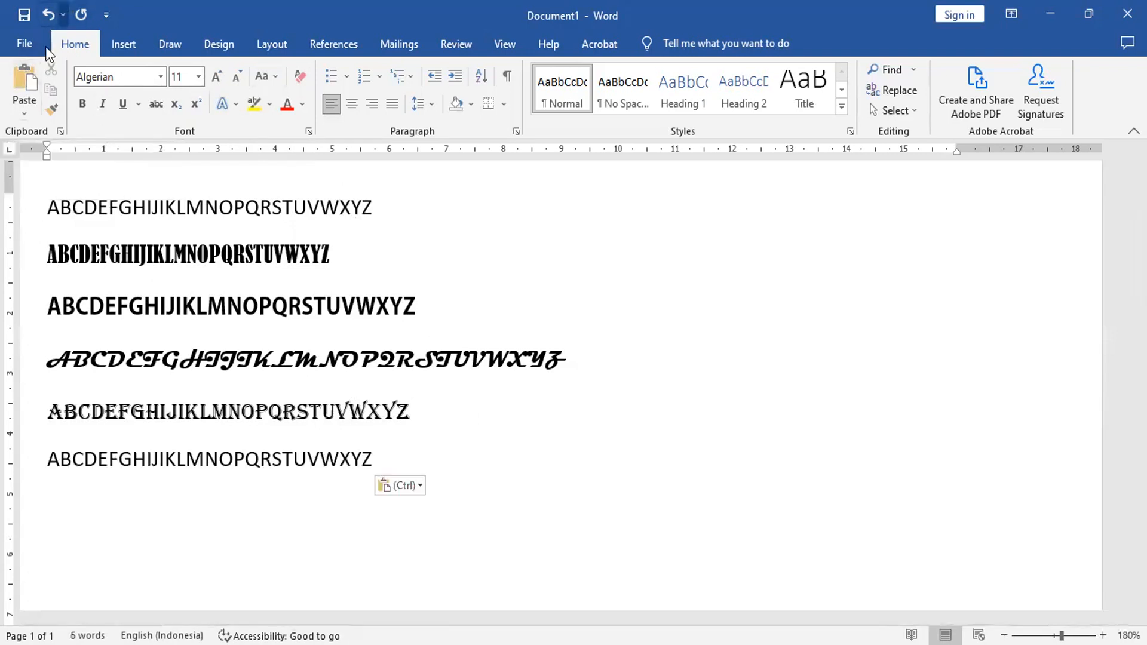
left_click(23, 77)
left_click(22, 77)
left_click(23, 76)
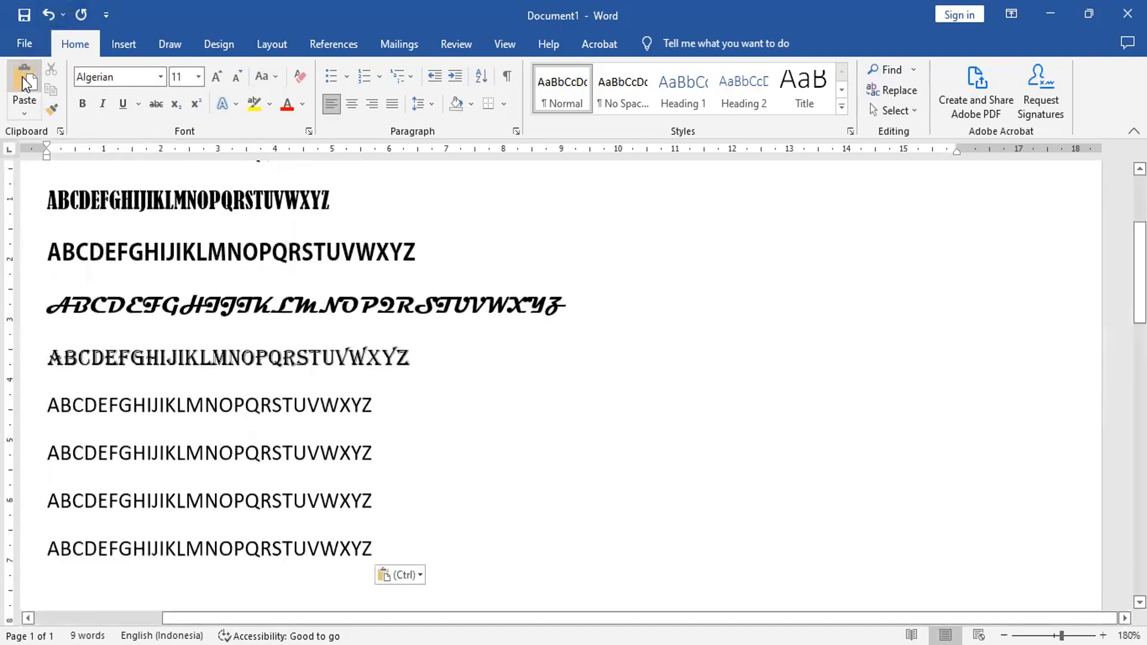
left_click(22, 76)
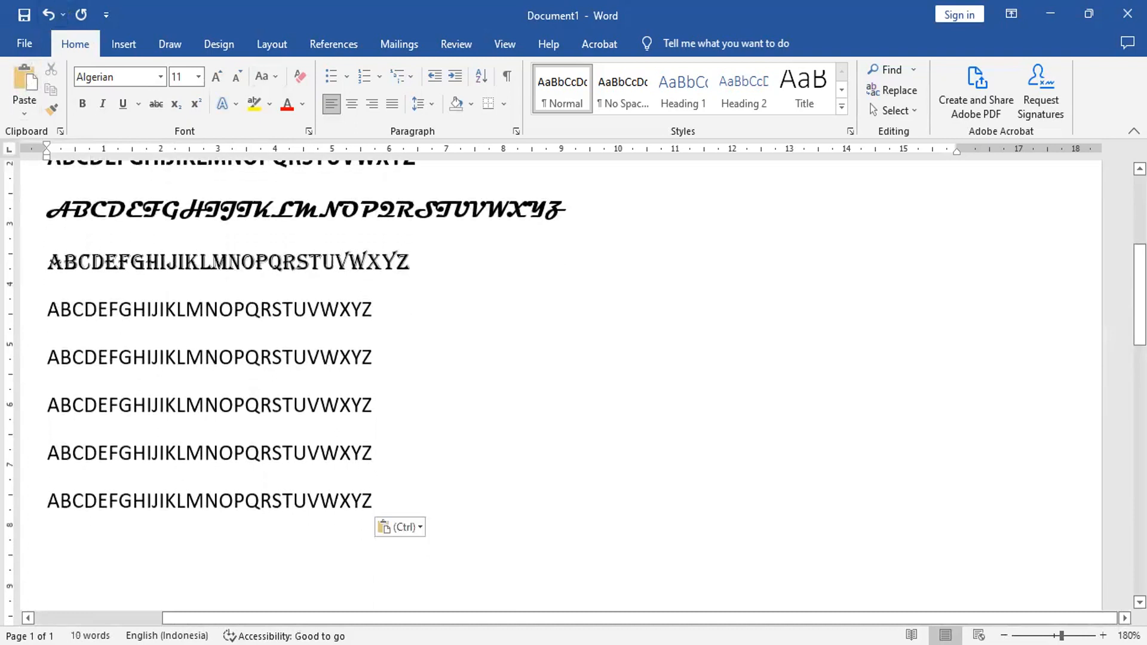
Step: Set the font size of the second plain alphabet line below the Algerian line to 16
scroll(1140, 292, "down", 2)
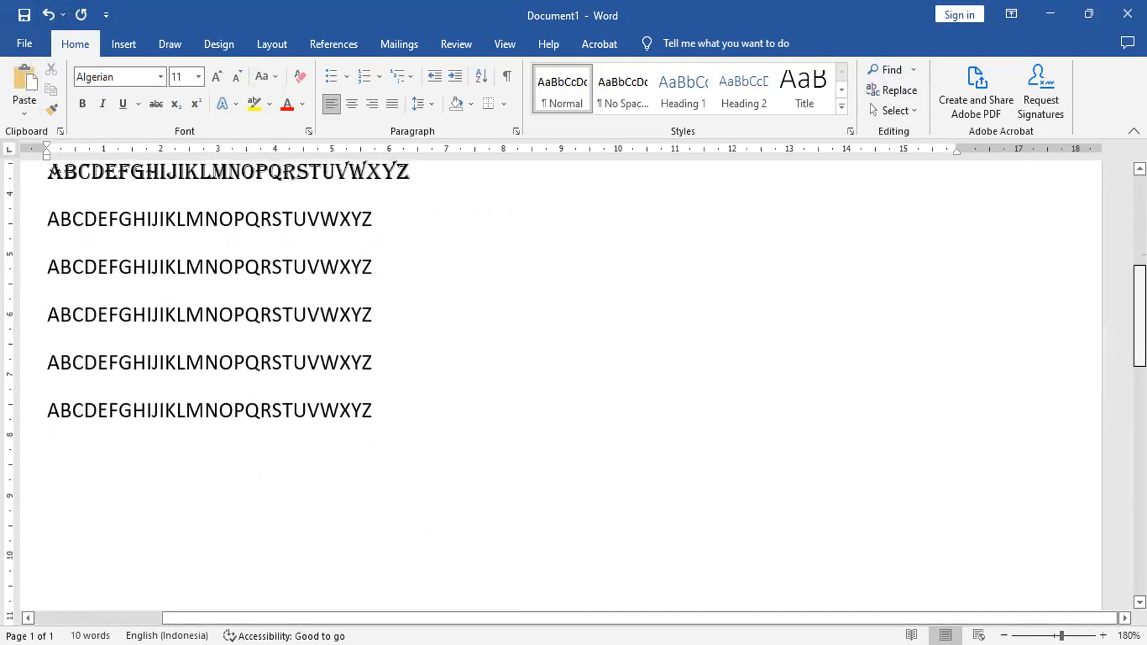
left_click_drag(1140, 317, 1139, 321)
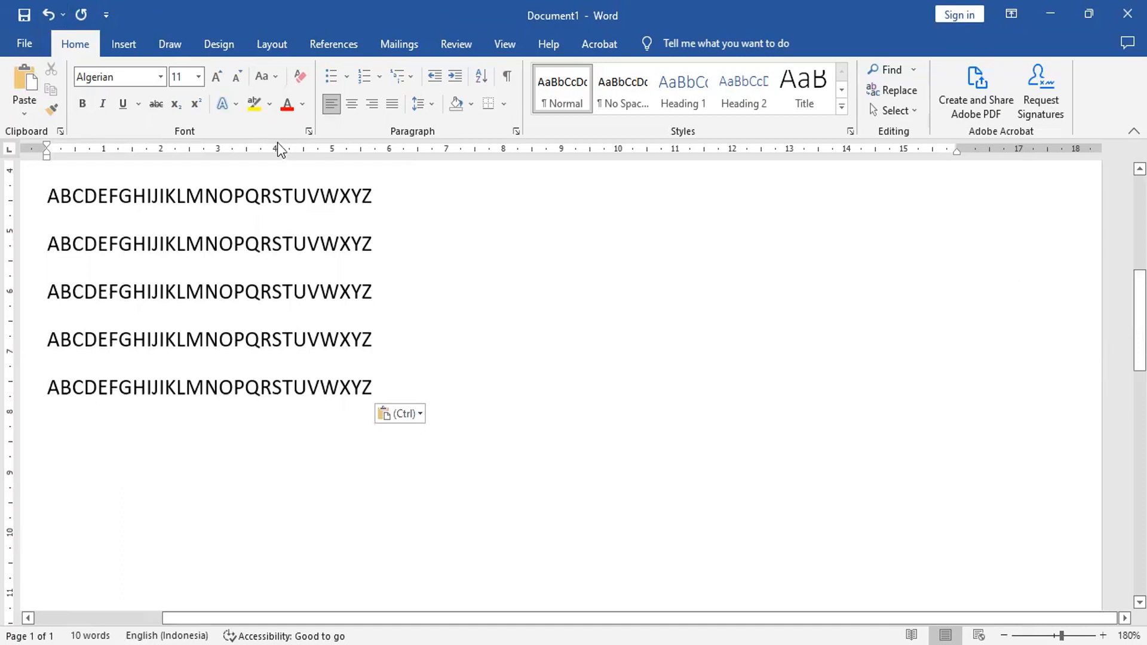
left_click(24, 201)
left_click(26, 245)
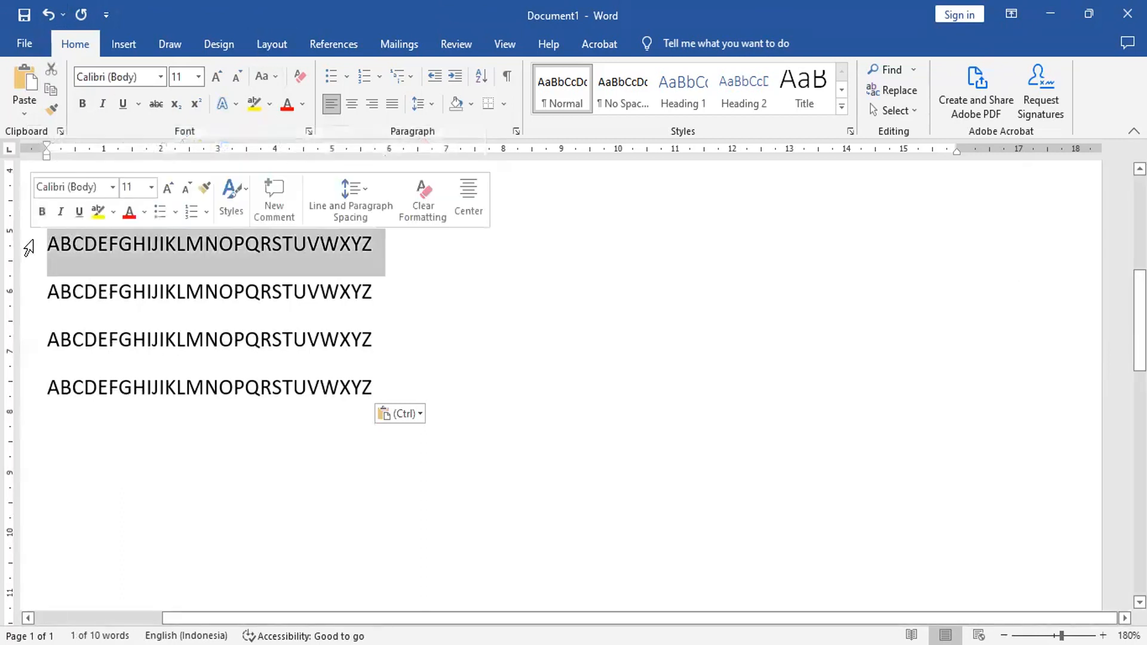
left_click(199, 77)
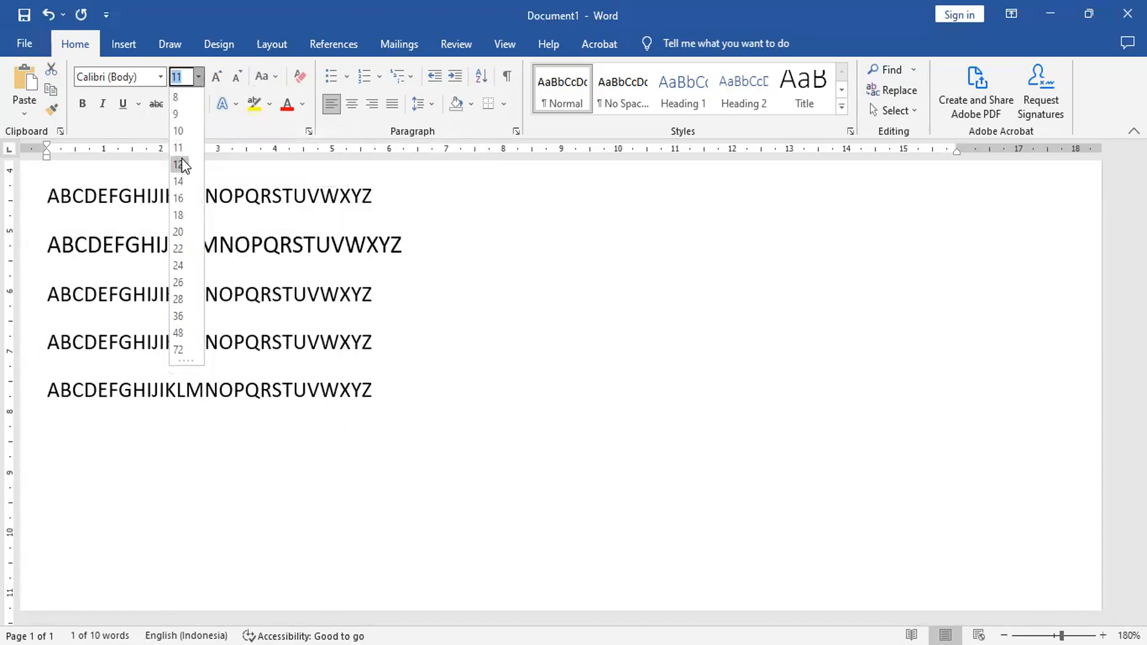
left_click(178, 197)
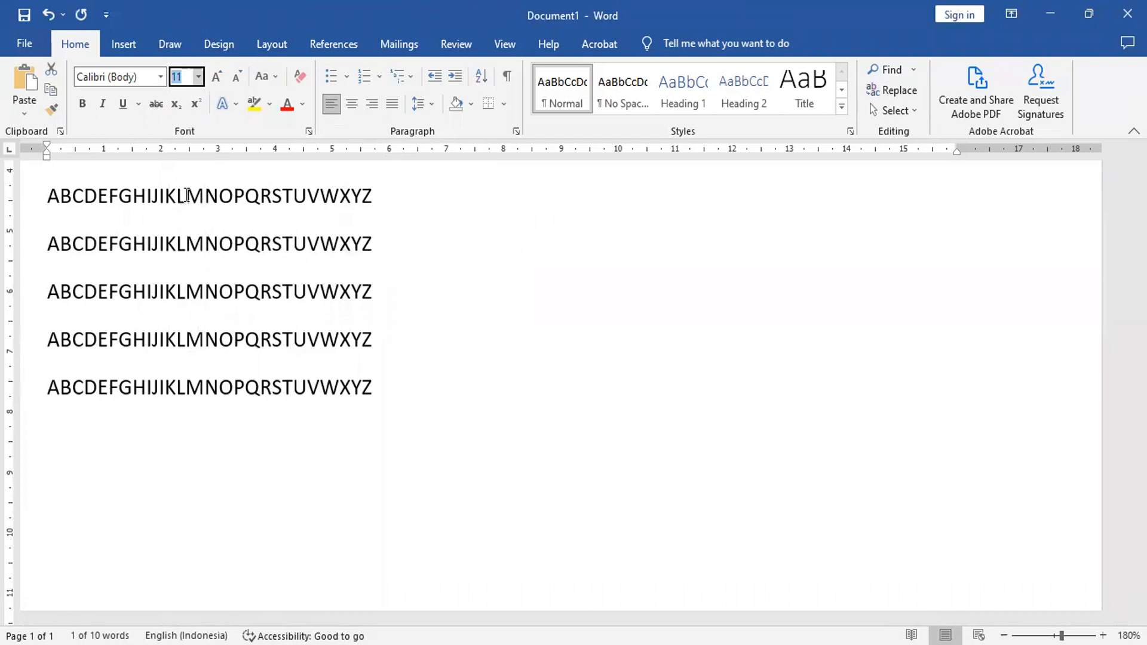
Step: Set the font size of the third plain alphabet line below the Algerian line to 18
left_click(24, 316)
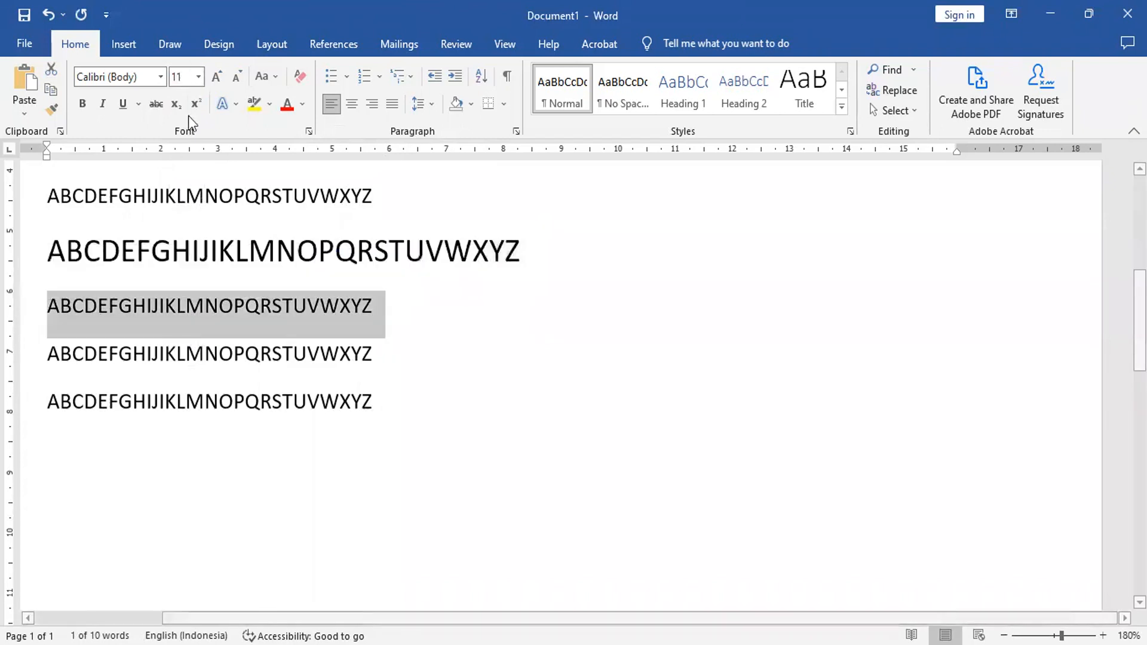
left_click(199, 76)
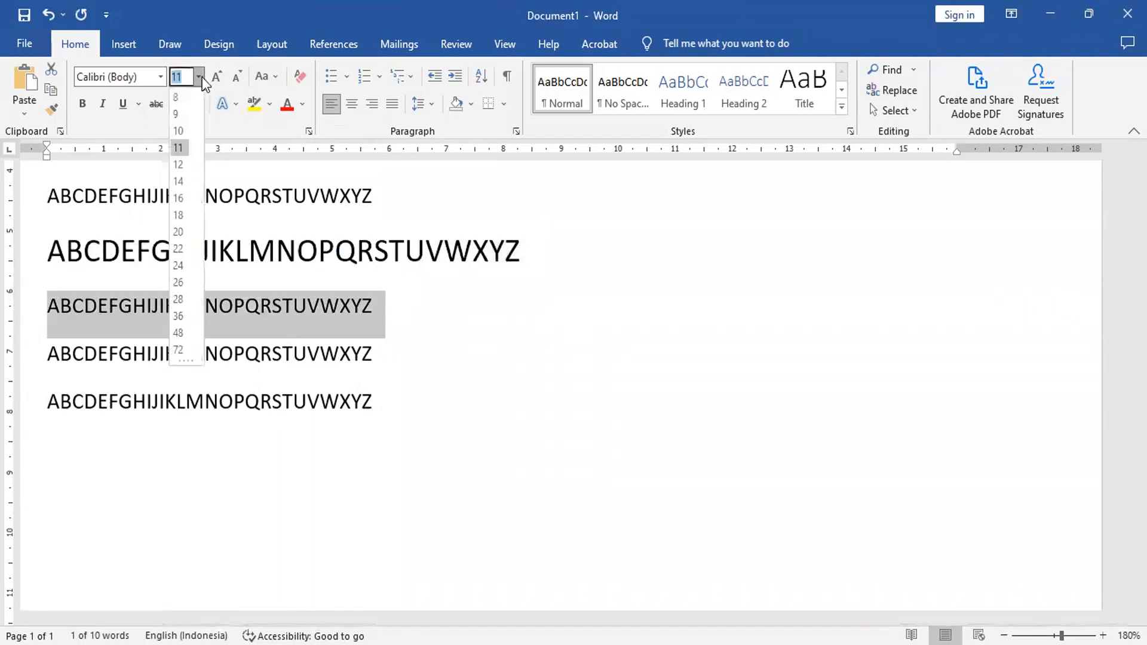
left_click(178, 215)
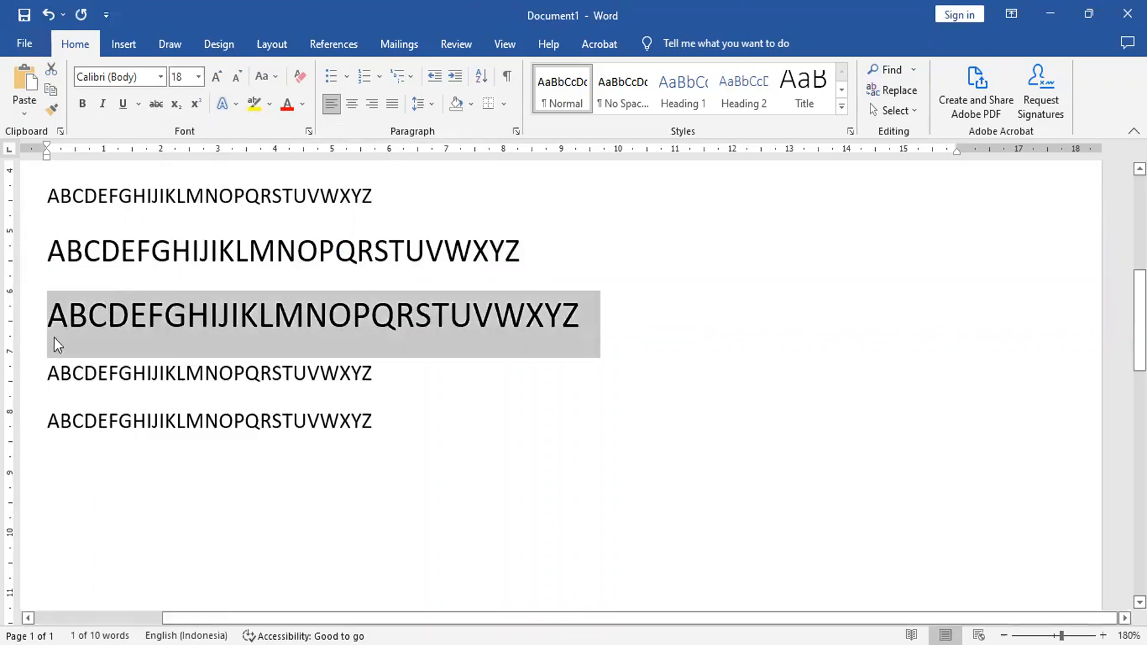
Step: Set the font size of the fourth plain alphabet line to the custom value 17
left_click(30, 382)
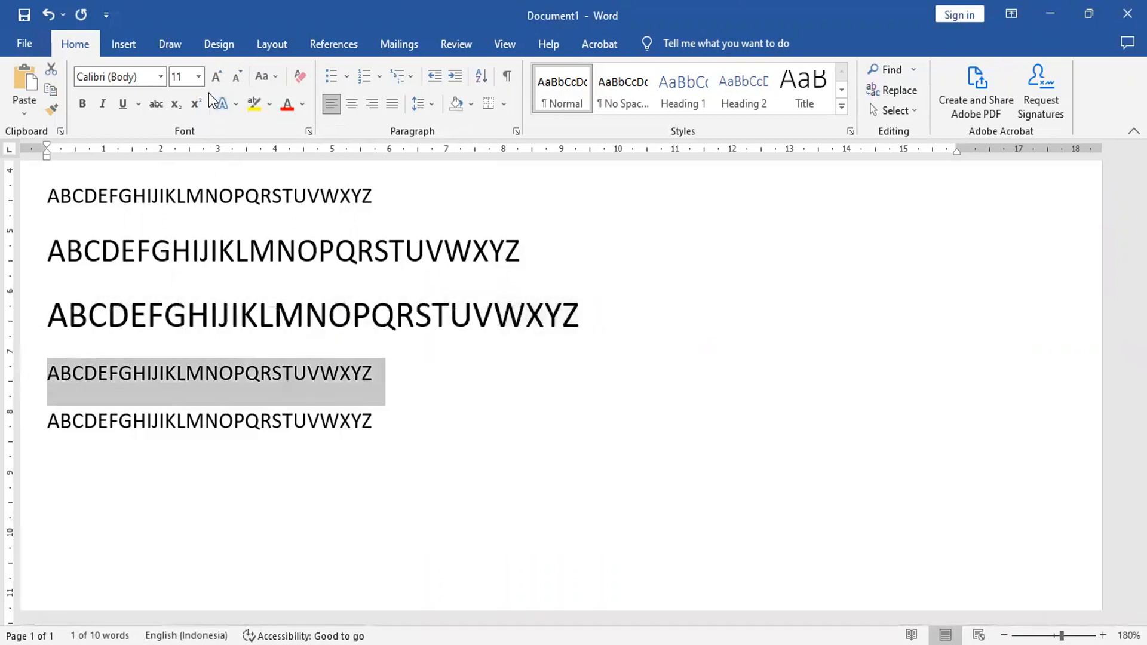
left_click(197, 77)
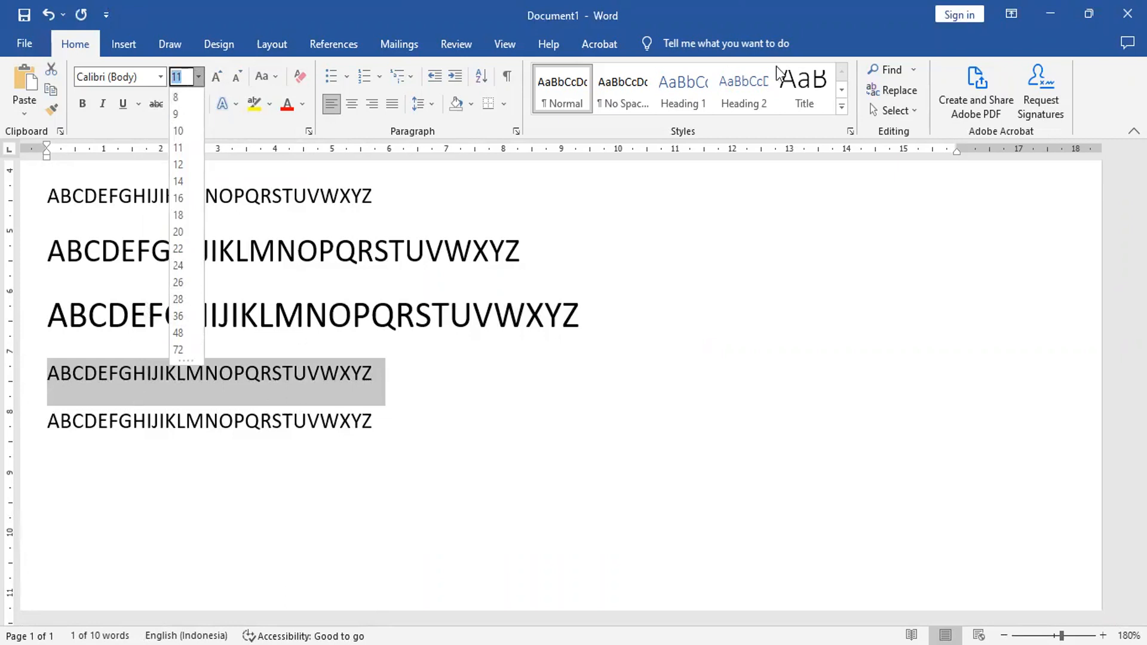
type("17")
key("Return")
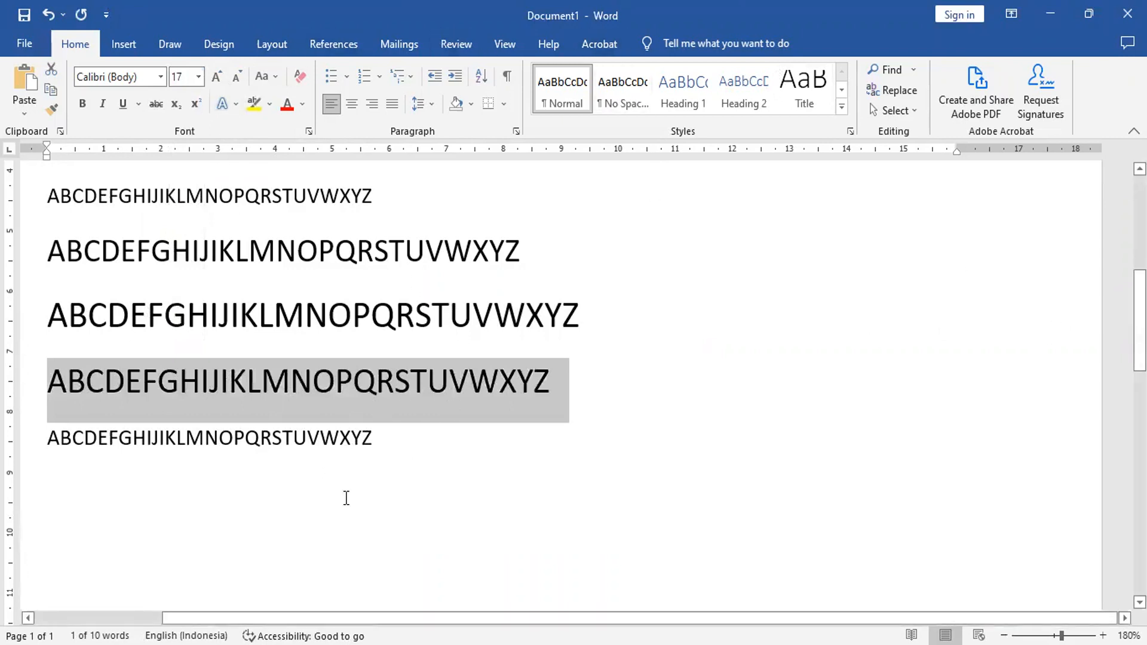
Step: Enlarge the fourth plain alphabet line by two increments with Increase Font Size, to 20
left_click(22, 332)
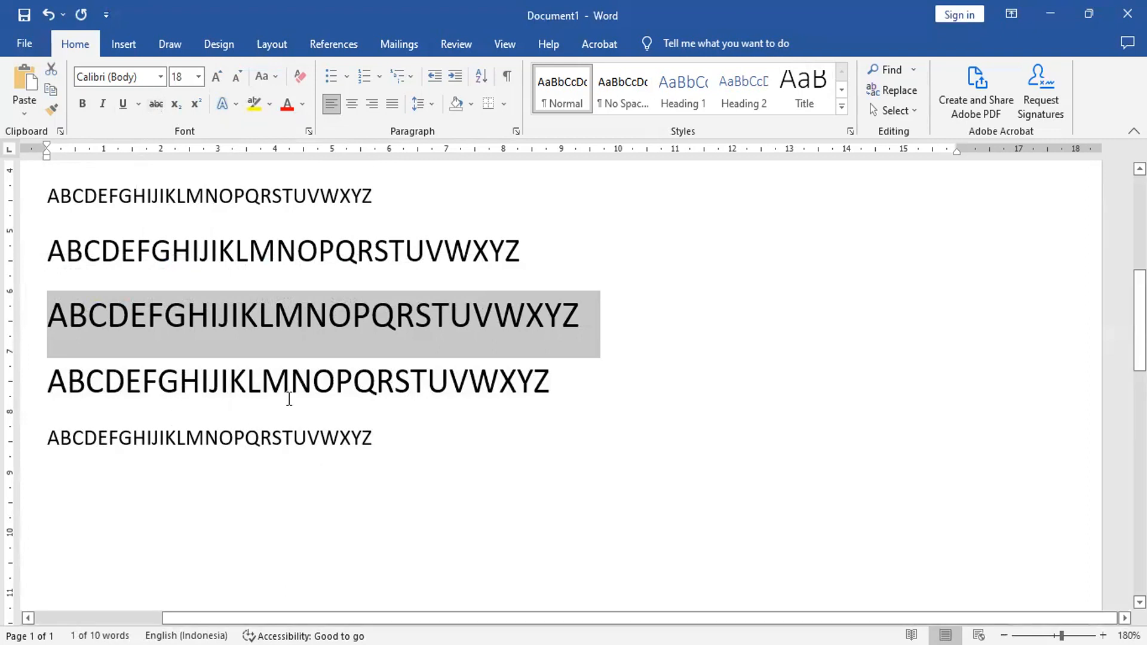
left_click(25, 395)
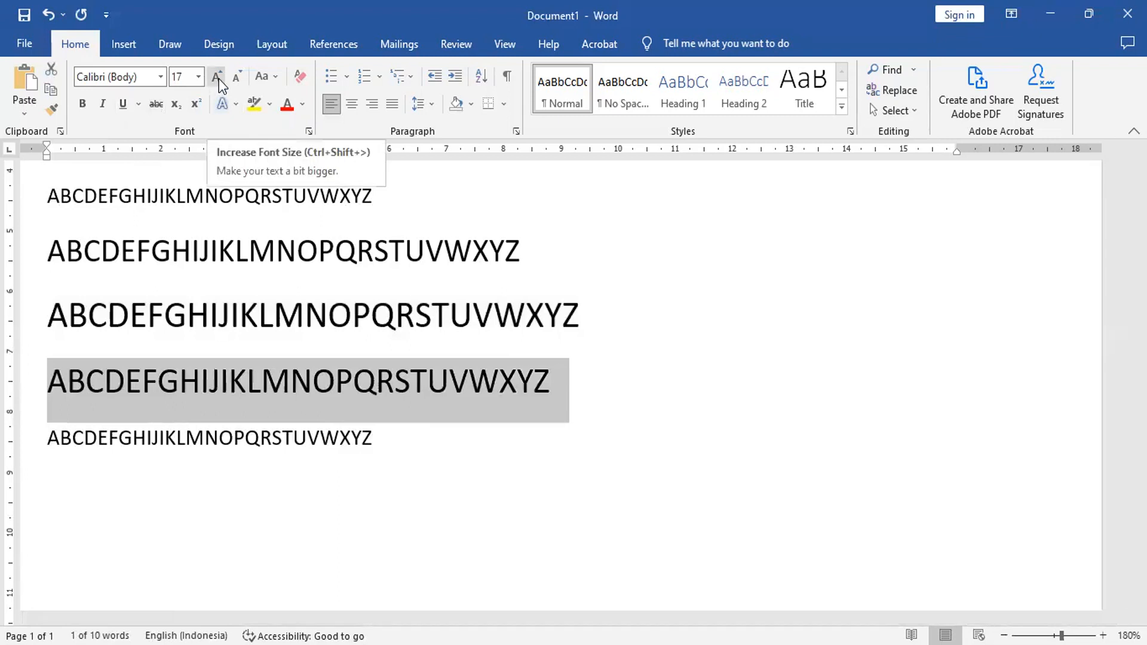
left_click(219, 77)
left_click(219, 78)
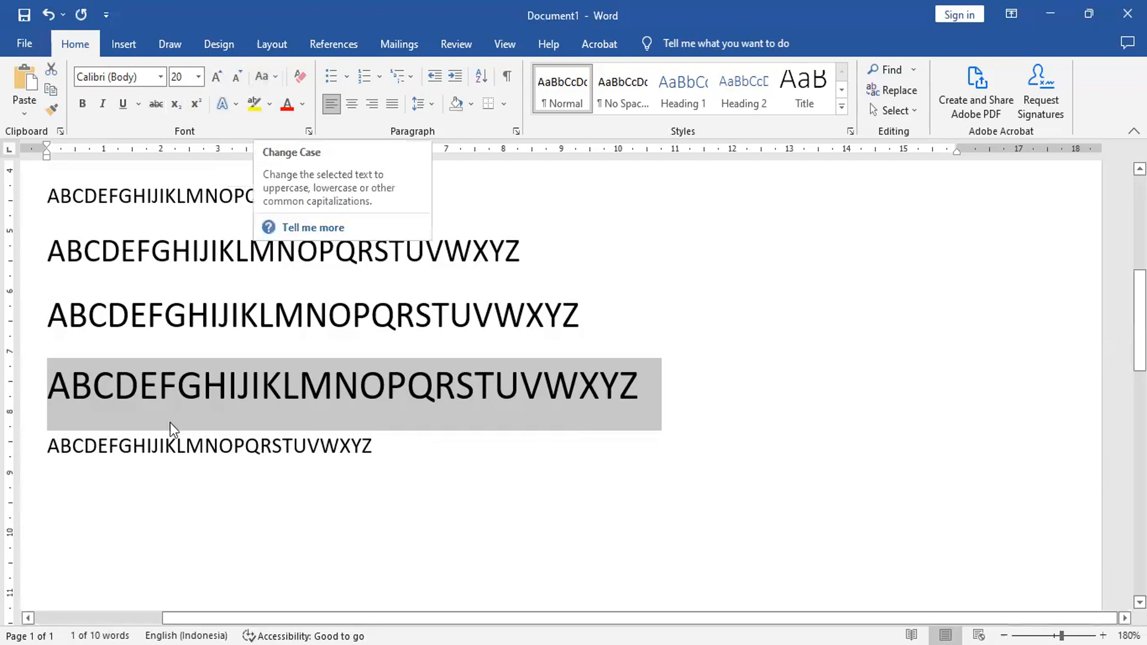
Step: Paste seven more copies of the plain alphabet line on the empty line below the fifth plain line
left_click(22, 462)
key("ctrl+c")
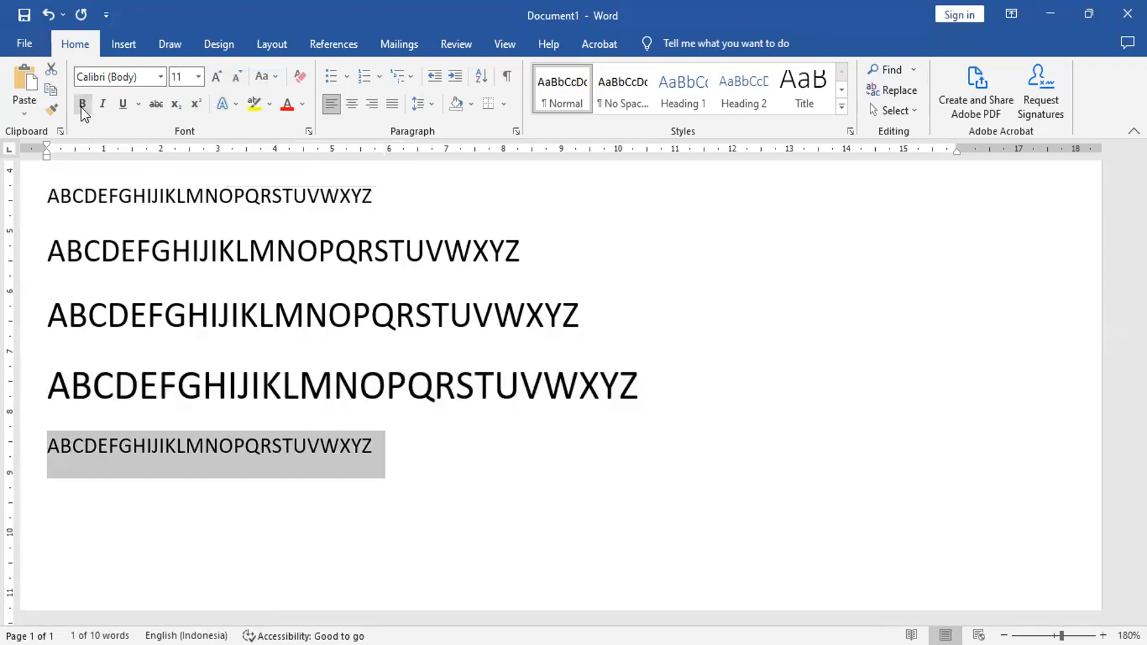
left_click(75, 496)
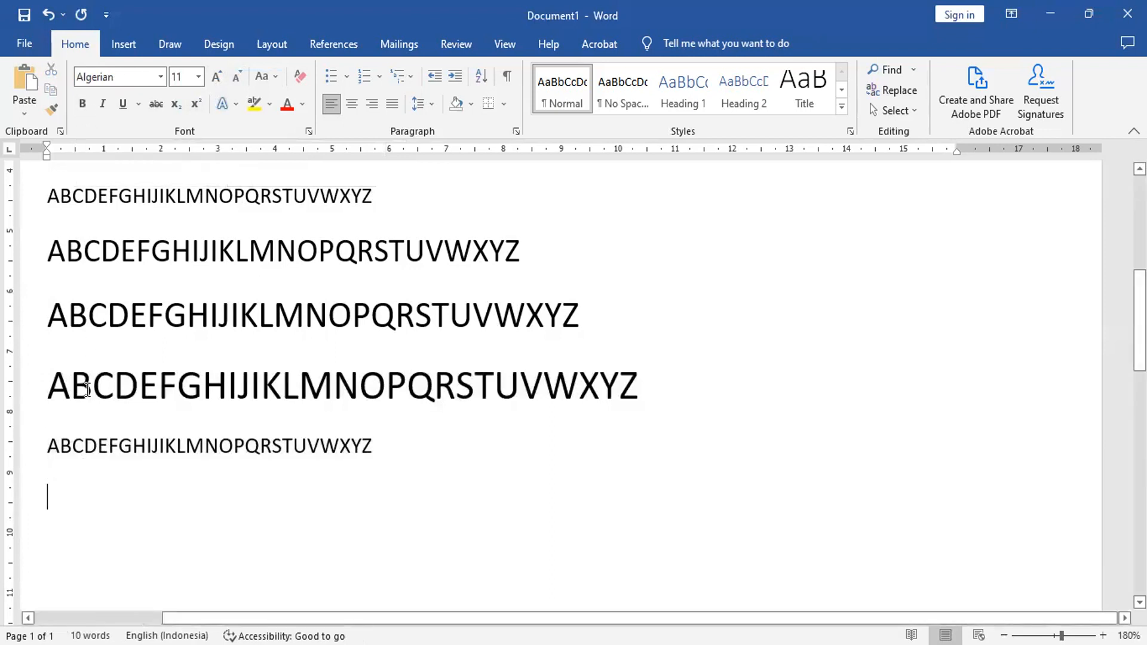
left_click(24, 81)
left_click(24, 81)
left_click(24, 81)
left_click(24, 81)
left_click(23, 81)
left_click(24, 82)
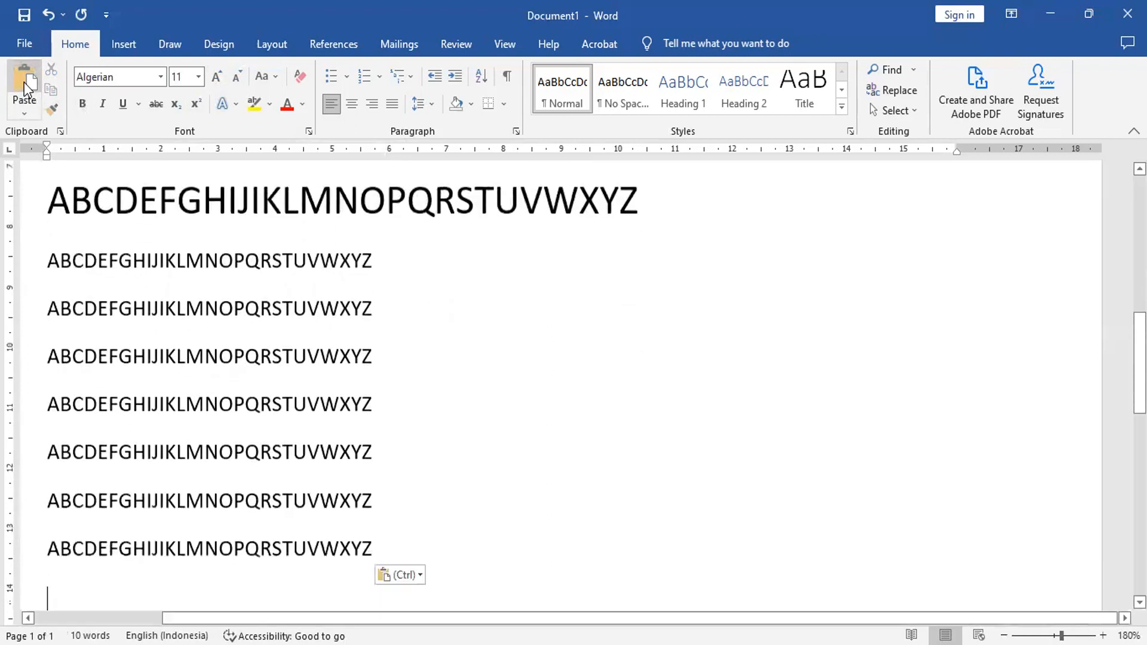
left_click(24, 81)
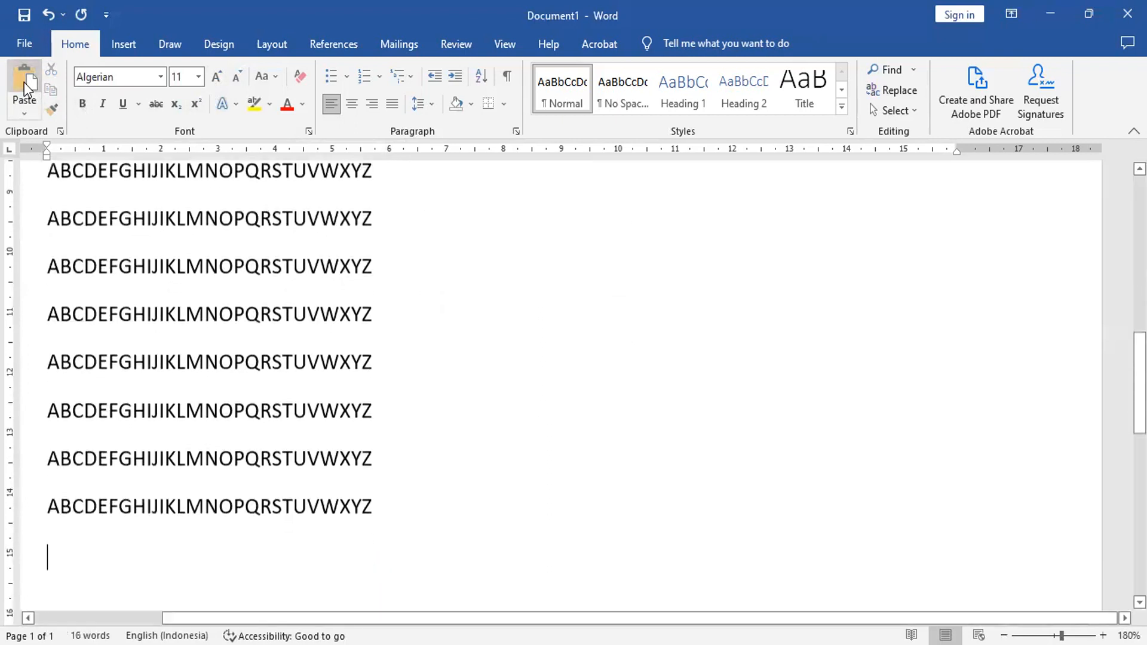
Step: Make the first newly pasted alphabet line bold and the second one italic
left_click(30, 177)
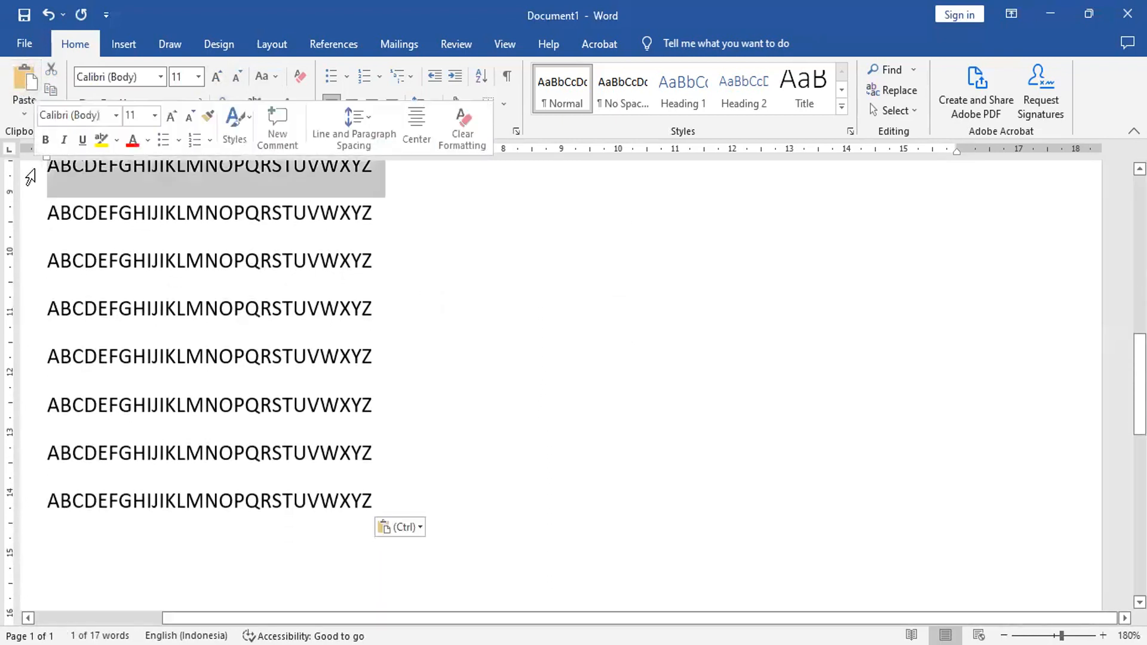
left_click(33, 221)
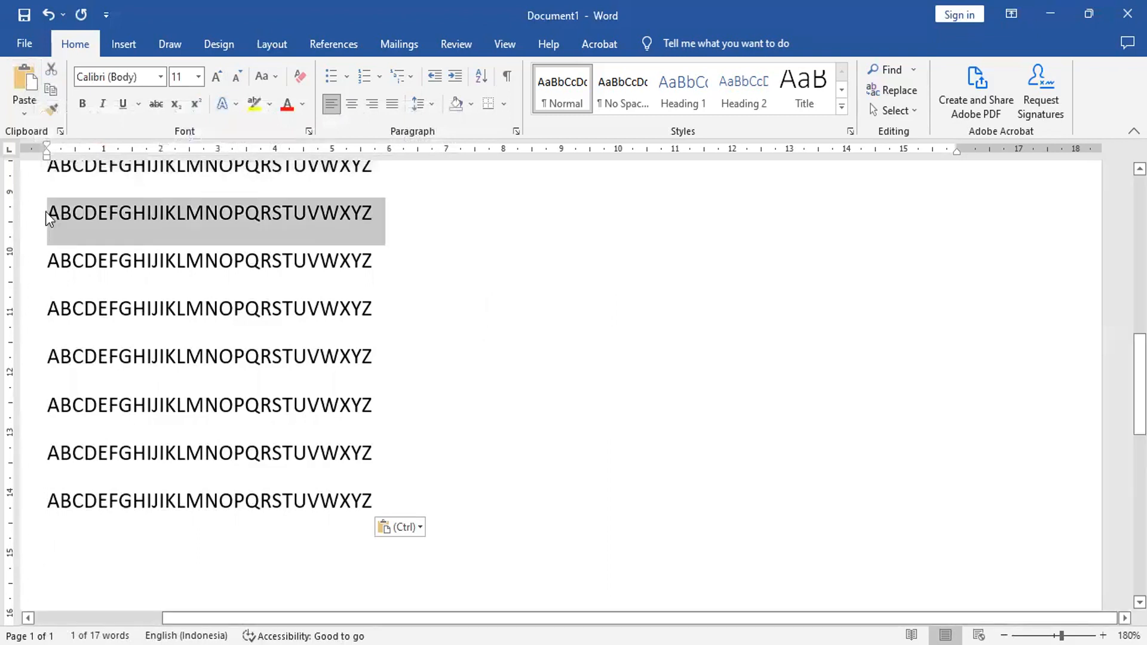
left_click(84, 105)
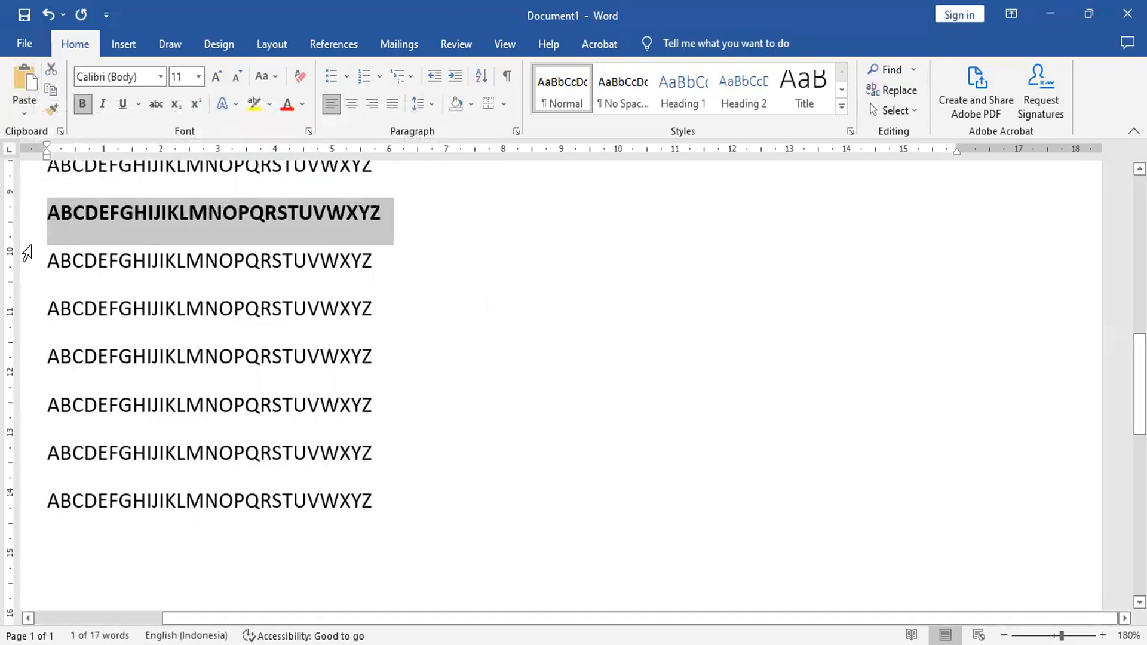
left_click(19, 260)
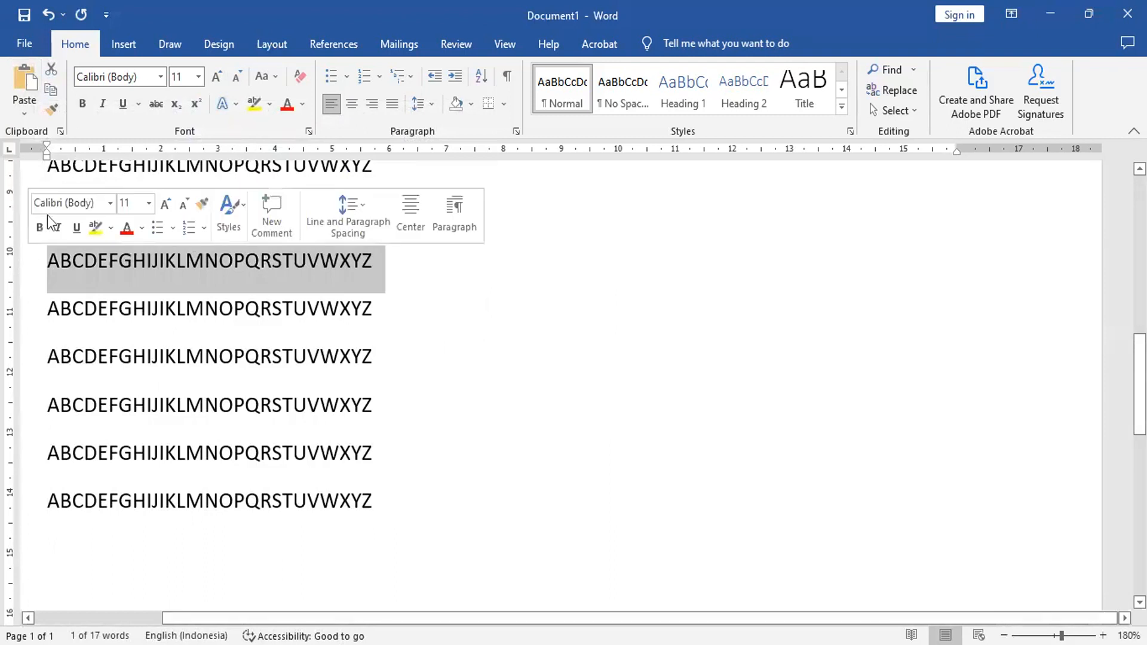
left_click(104, 103)
Step: Underline the alphabet line below the italic one and apply strikethrough to the line after it
left_click(20, 309)
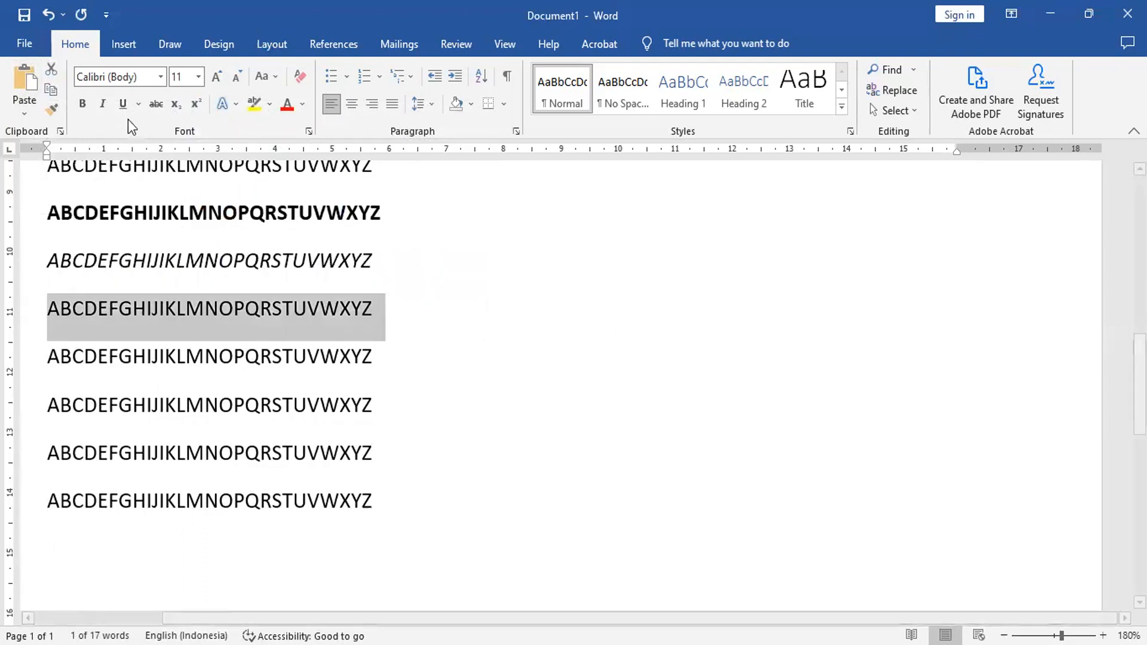
left_click(123, 105)
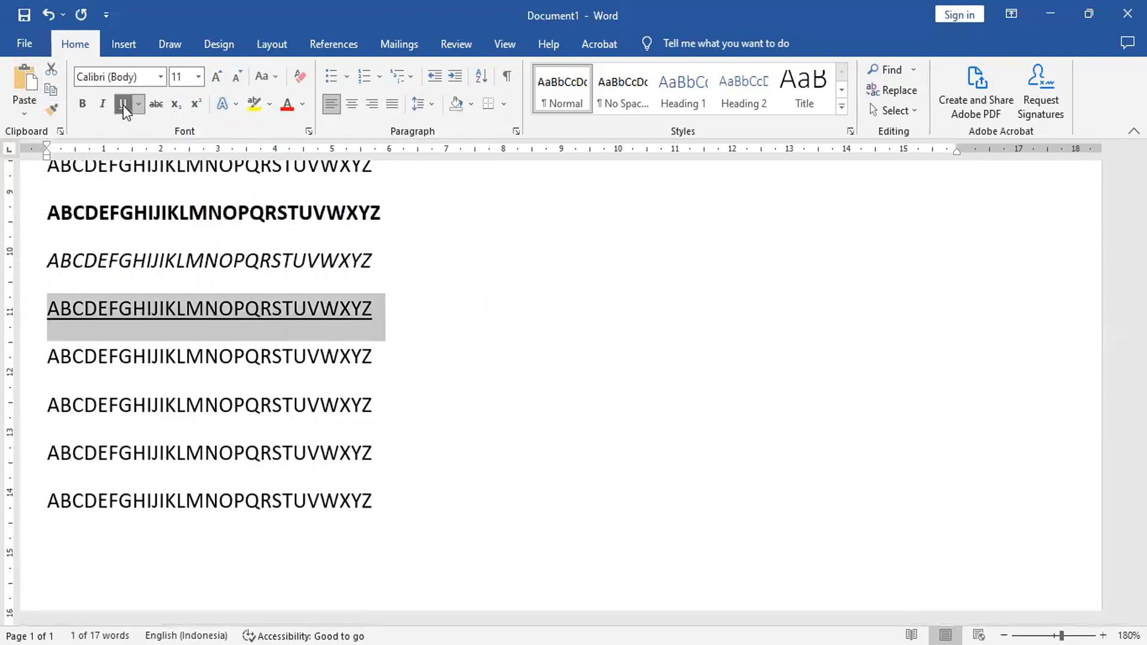
left_click(30, 359)
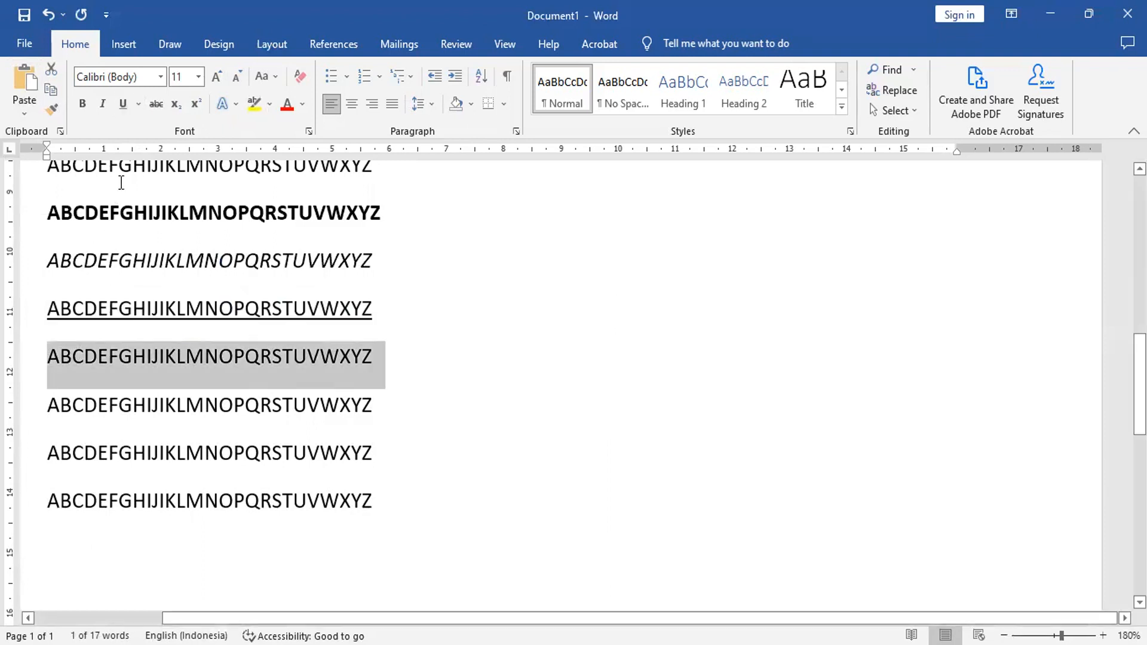
left_click(156, 106)
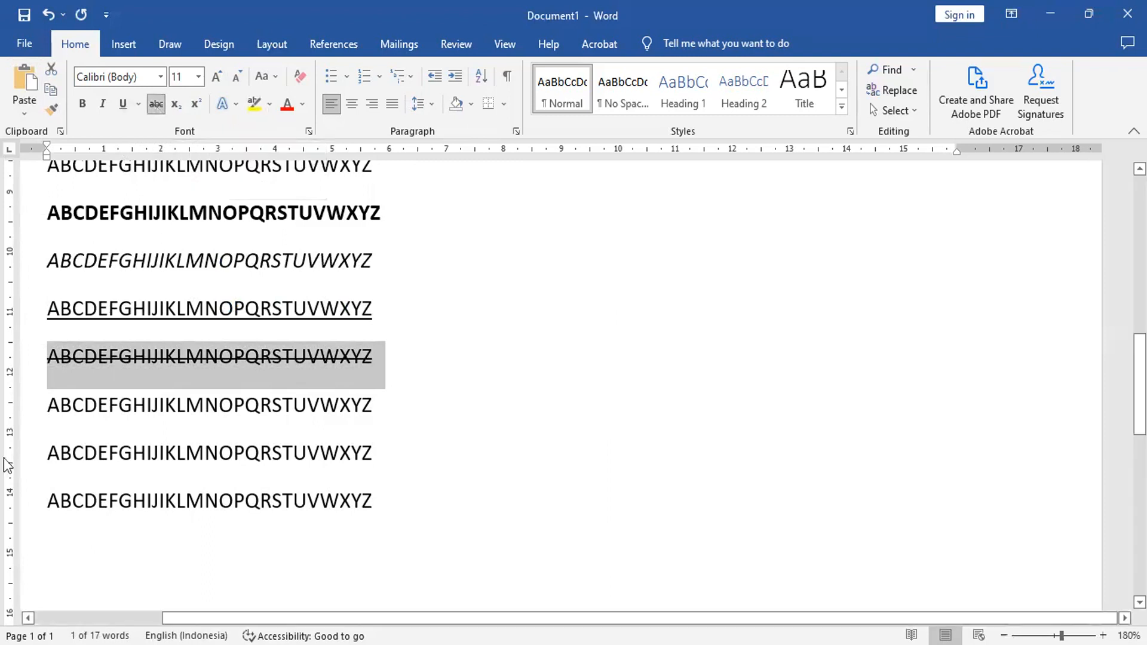
Step: Change the case of the alphabet line below the strikethrough line to lowercase
left_click(24, 415)
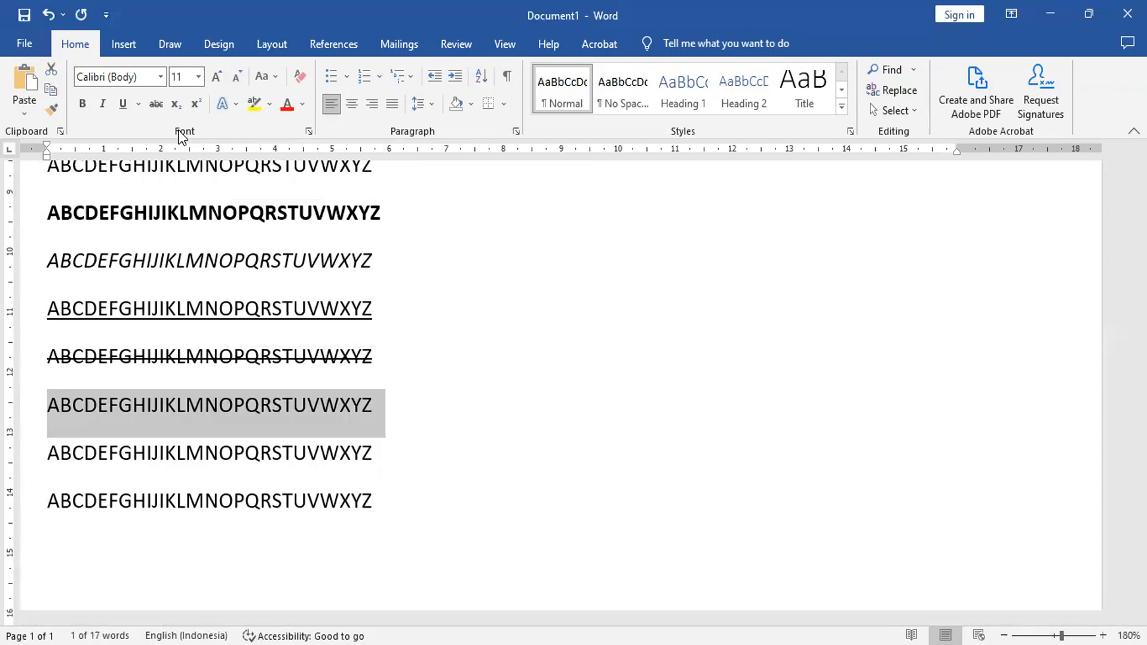
left_click(272, 74)
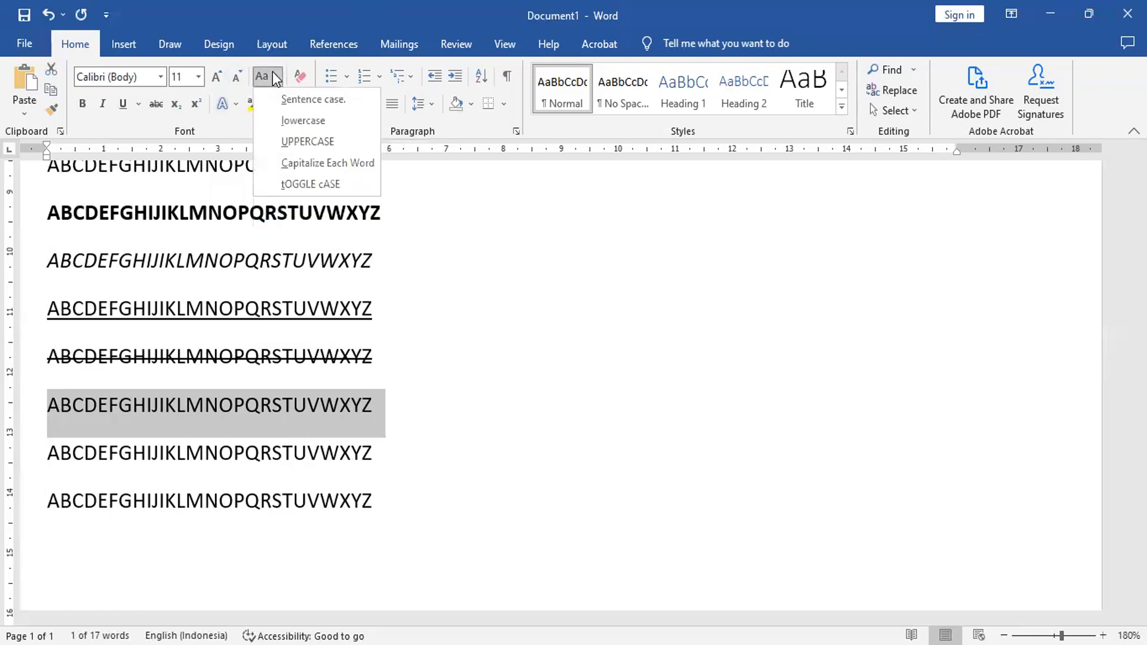
left_click(311, 122)
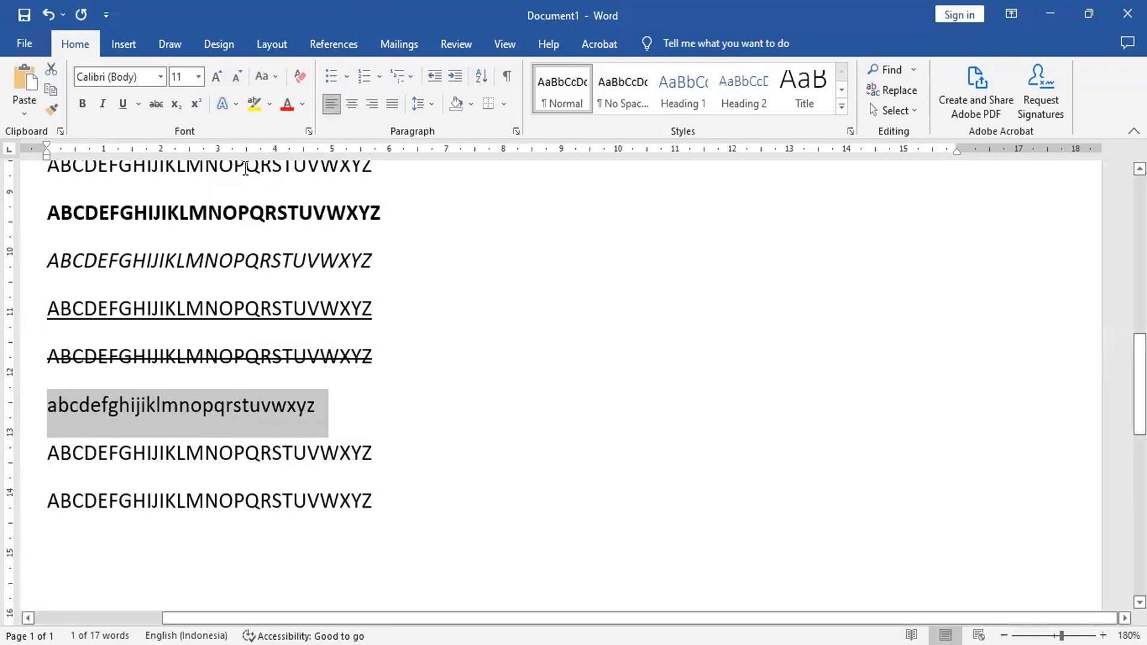
Step: Change the font color of the alphabet line below the lowercase line to standard Red
left_click(26, 457)
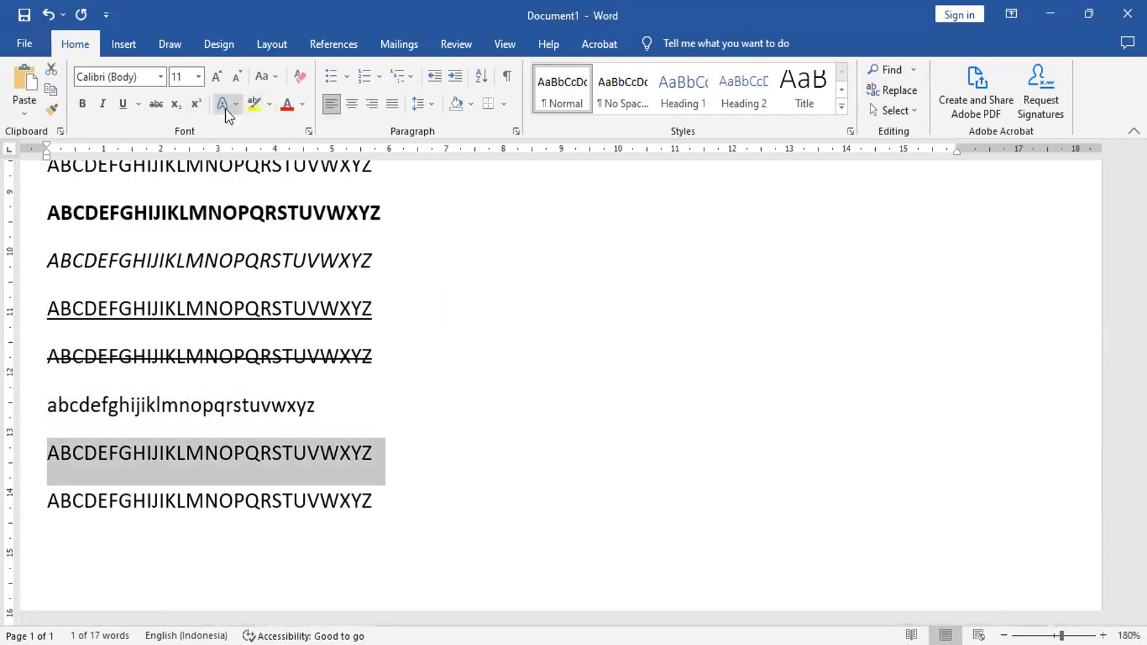
left_click(303, 102)
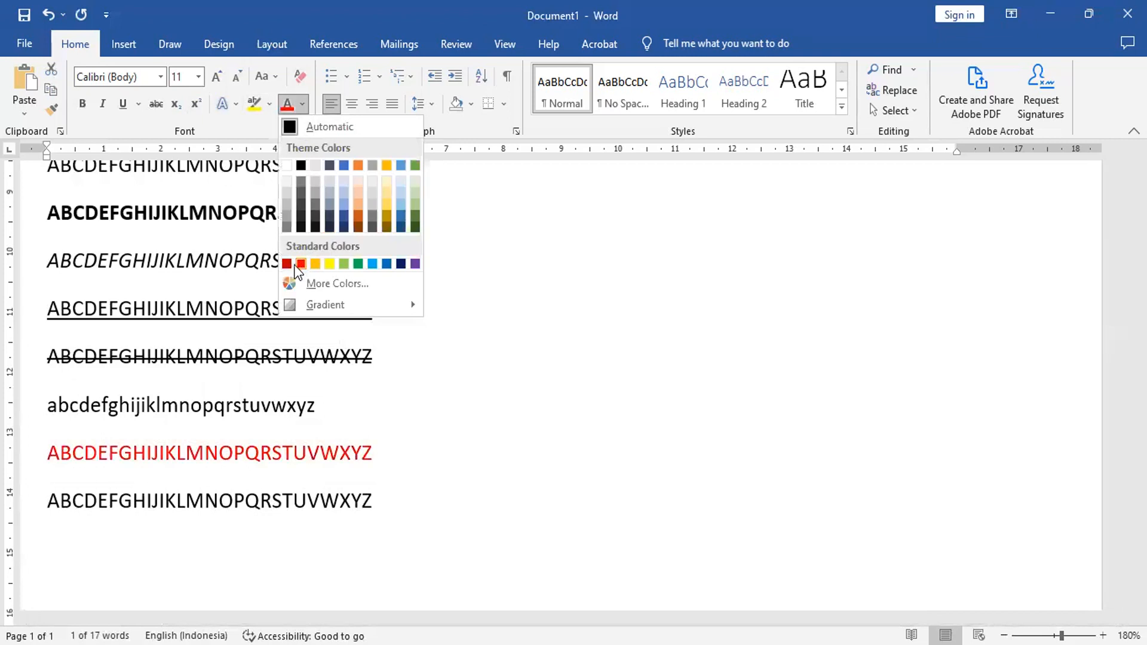
left_click(294, 265)
Step: Change the font color of the last alphabet line to standard light blue
left_click(29, 512)
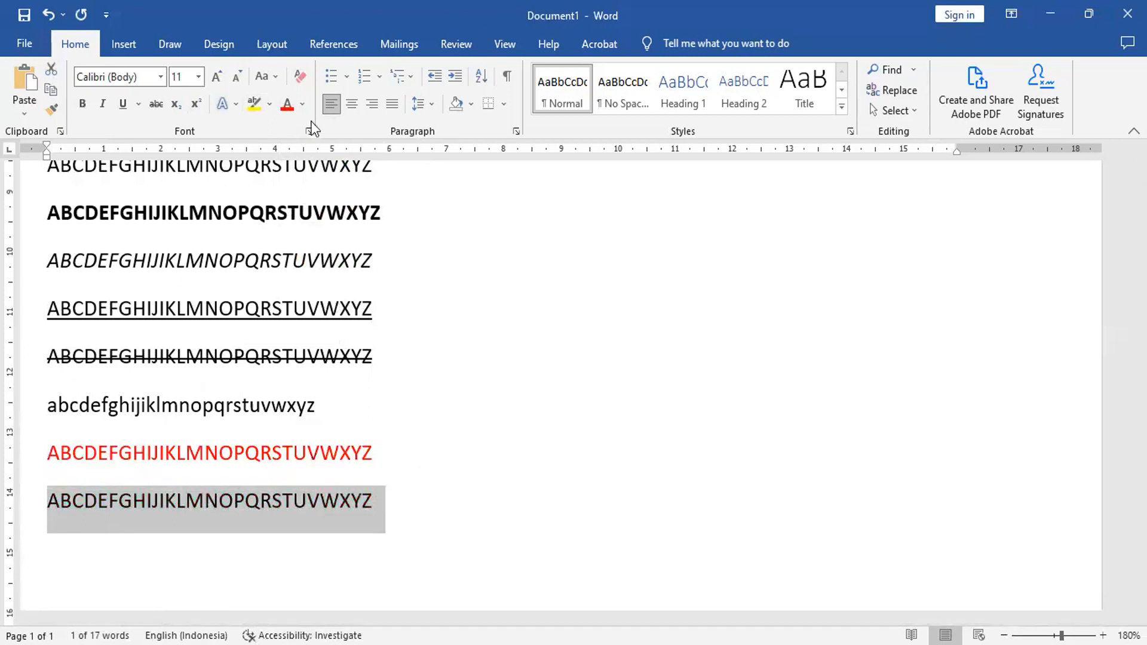
left_click(302, 102)
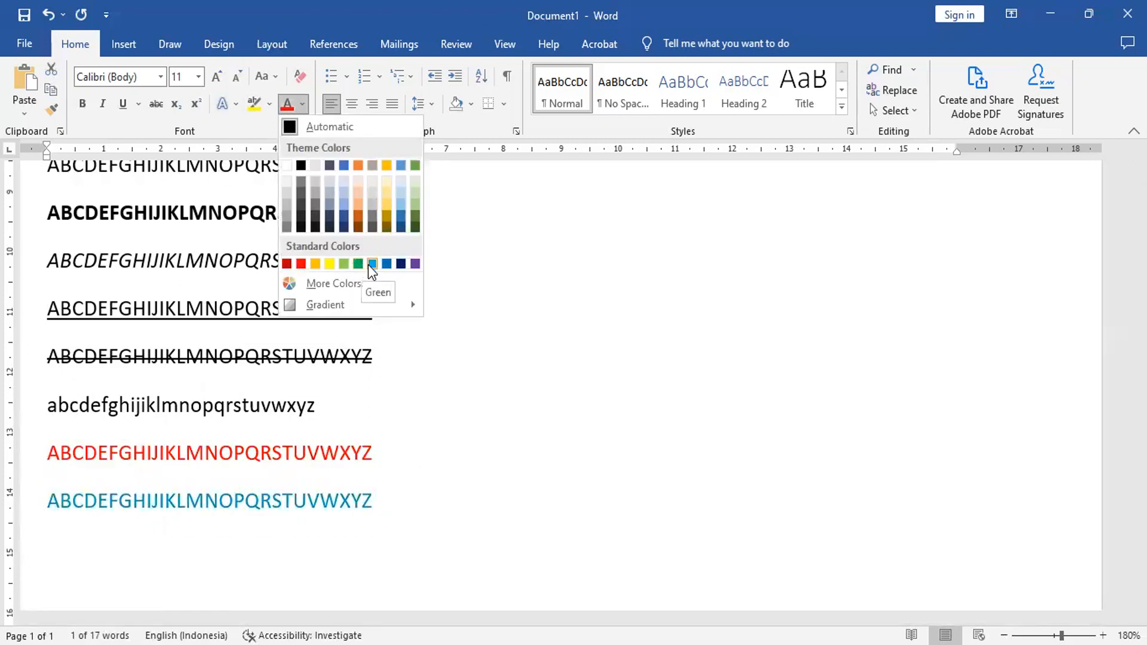
left_click(274, 523)
Step: Start a new line after the blue alphabet line and set its font color to Automatic
left_click(441, 497)
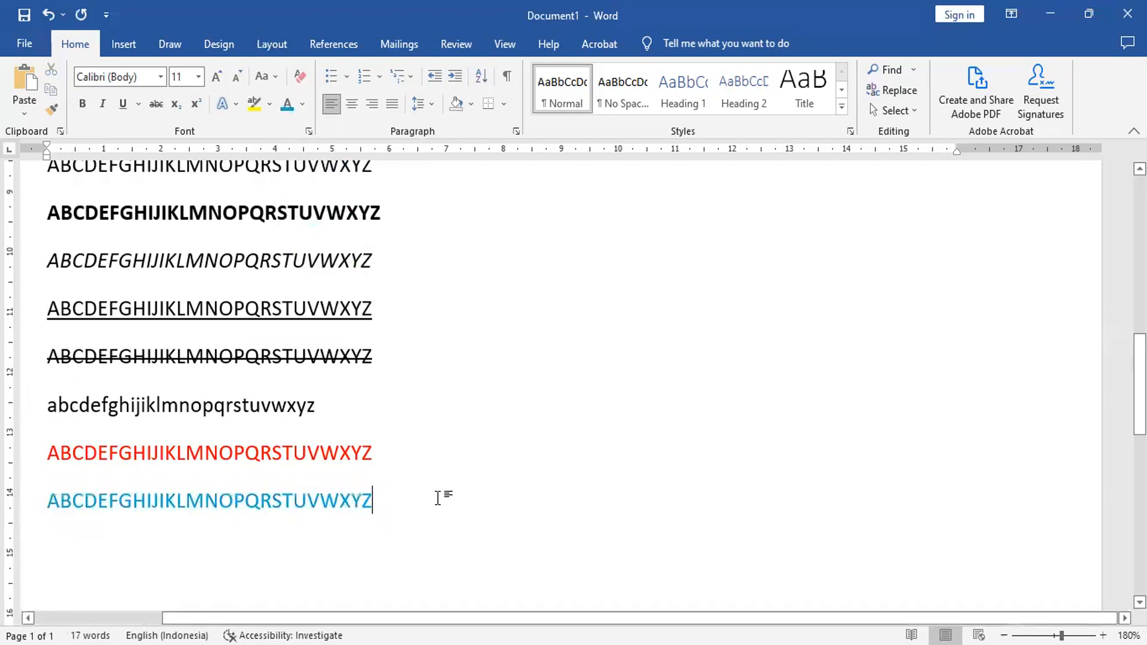
key("Return")
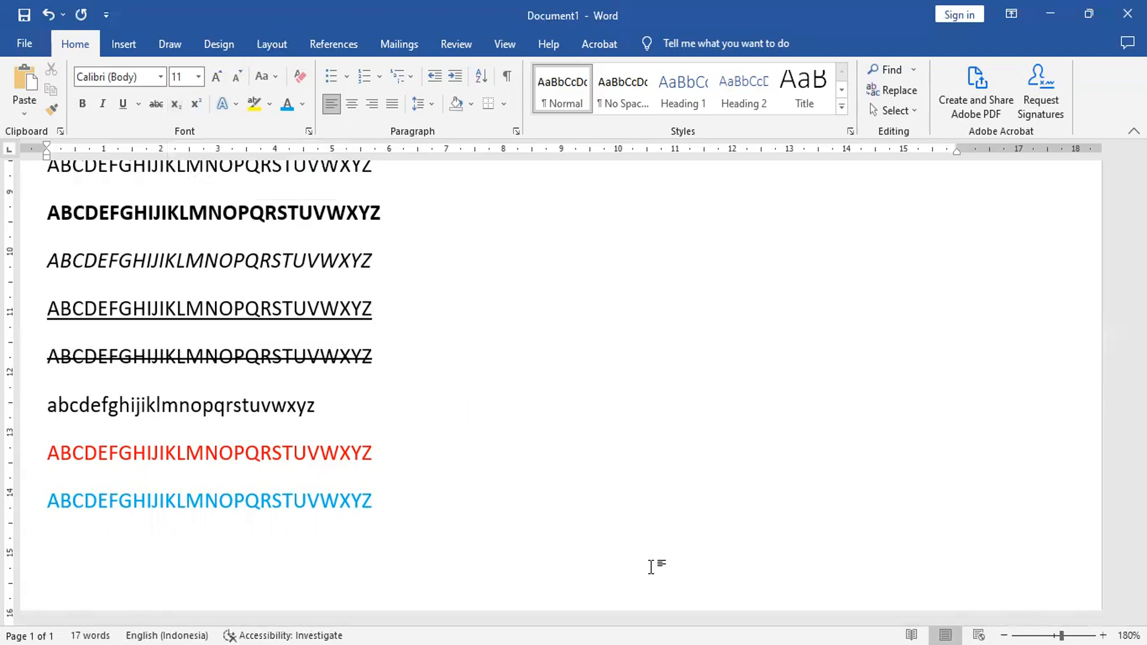
type("H")
key("BackSpace")
left_click(302, 105)
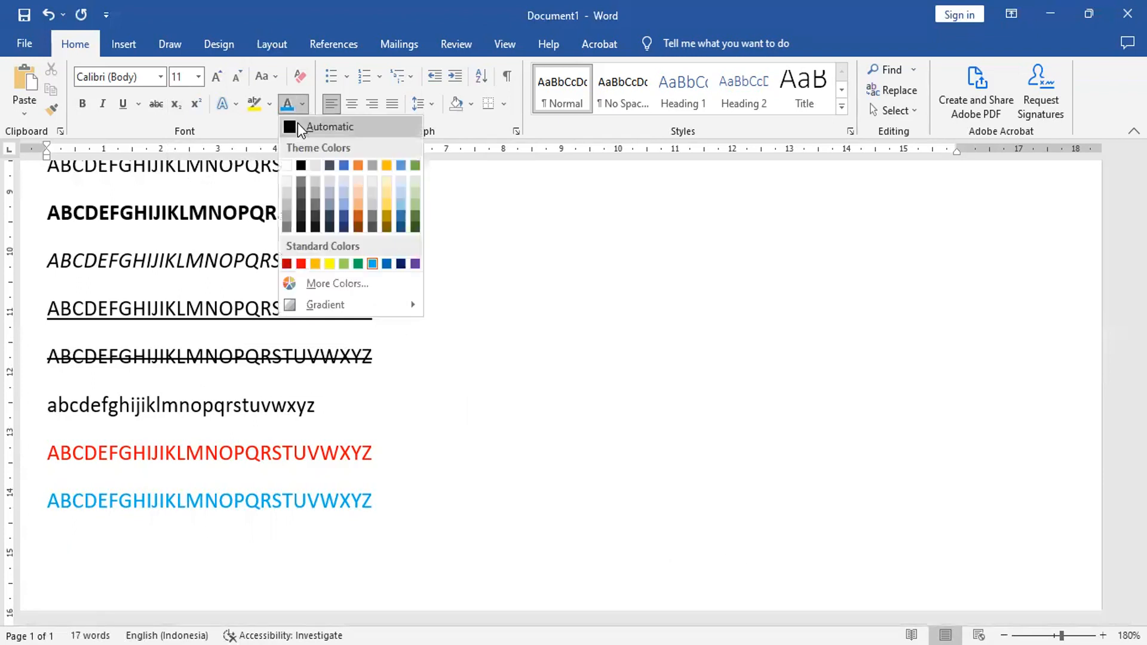
left_click(297, 125)
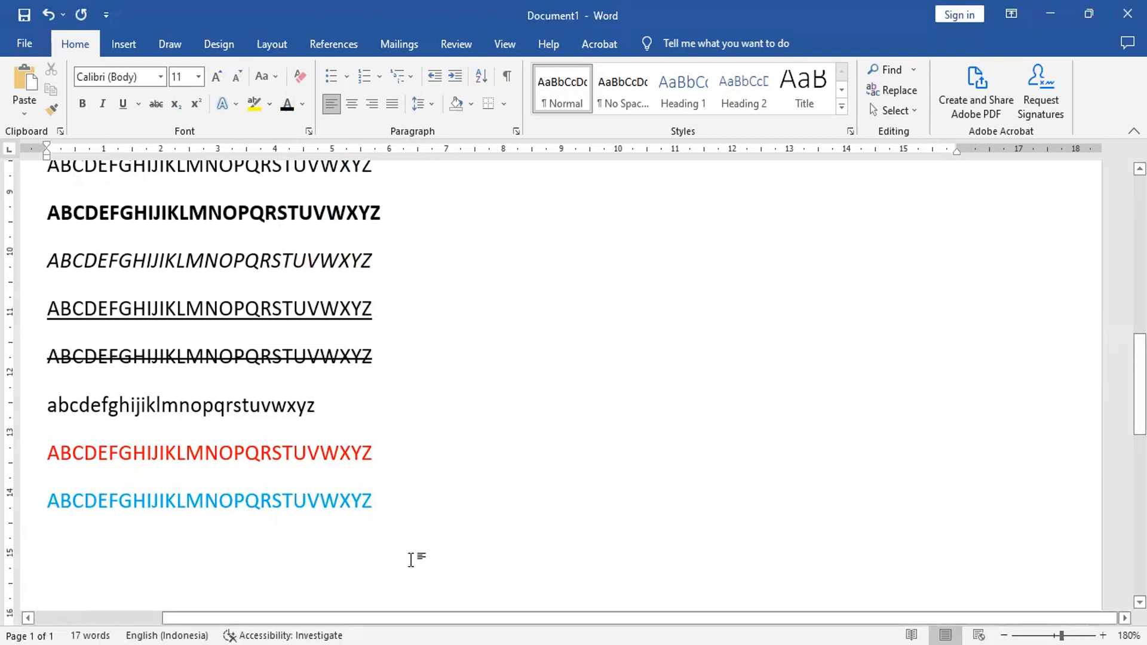
Step: Enter the chemical formula text H2SO4 below the blue alphabet line and end the line
type("H2")
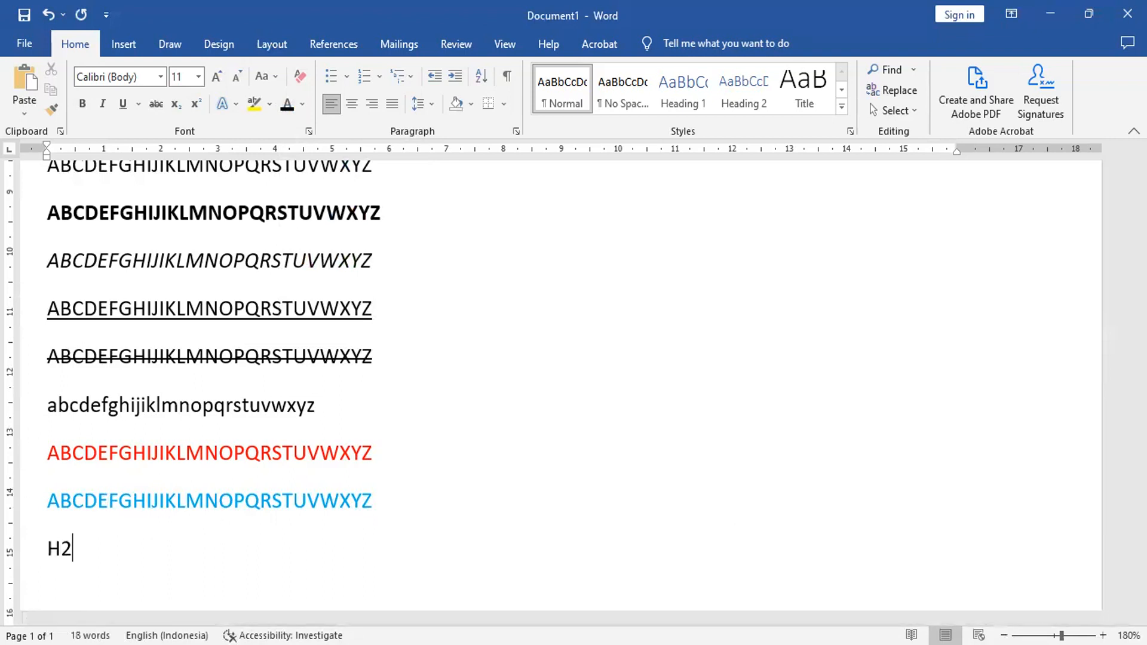
type("SO4")
key("Return")
Step: Format the 2 and the 4 in the H2SO4 formula as subscript
left_click(59, 549)
left_click_drag(60, 549, 71, 550)
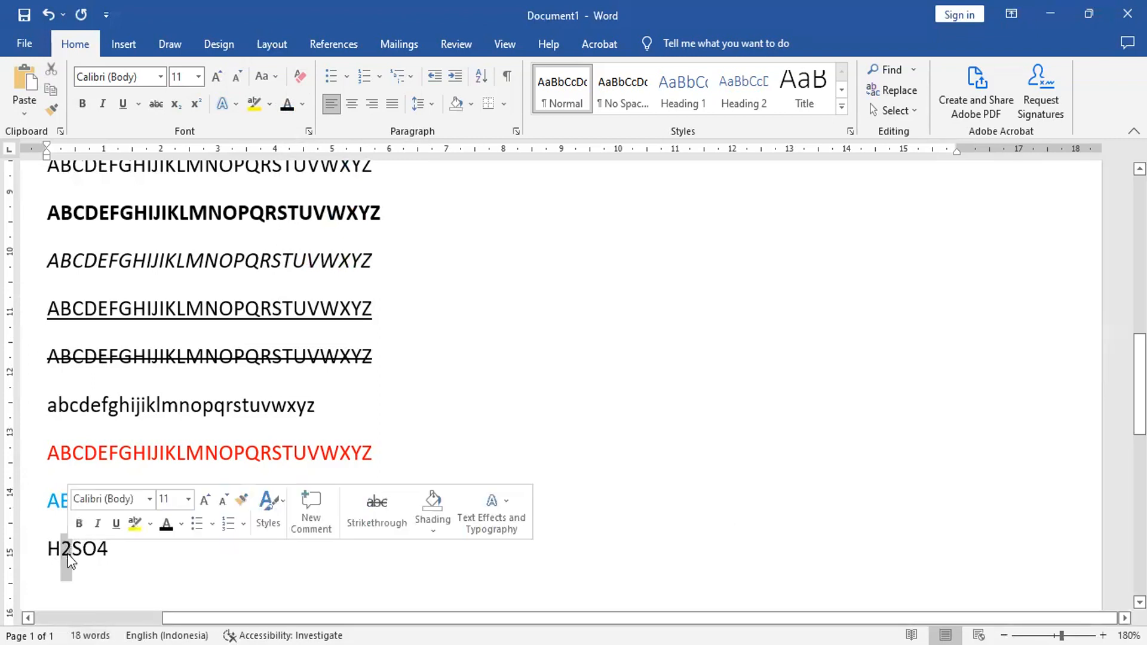
left_click(177, 110)
left_click_drag(91, 548, 106, 547)
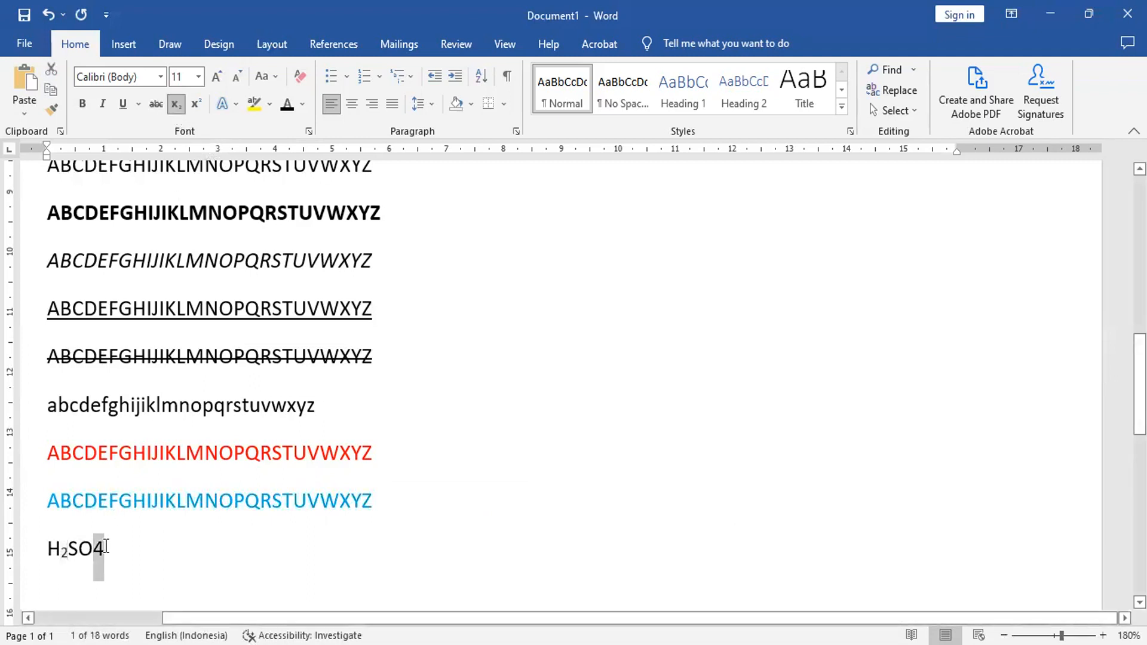
left_click(177, 107)
left_click(141, 543)
Step: Start a new line below the chemical formula with subscript turned off and enter "X2 + Y3 = Z5"
key("Return")
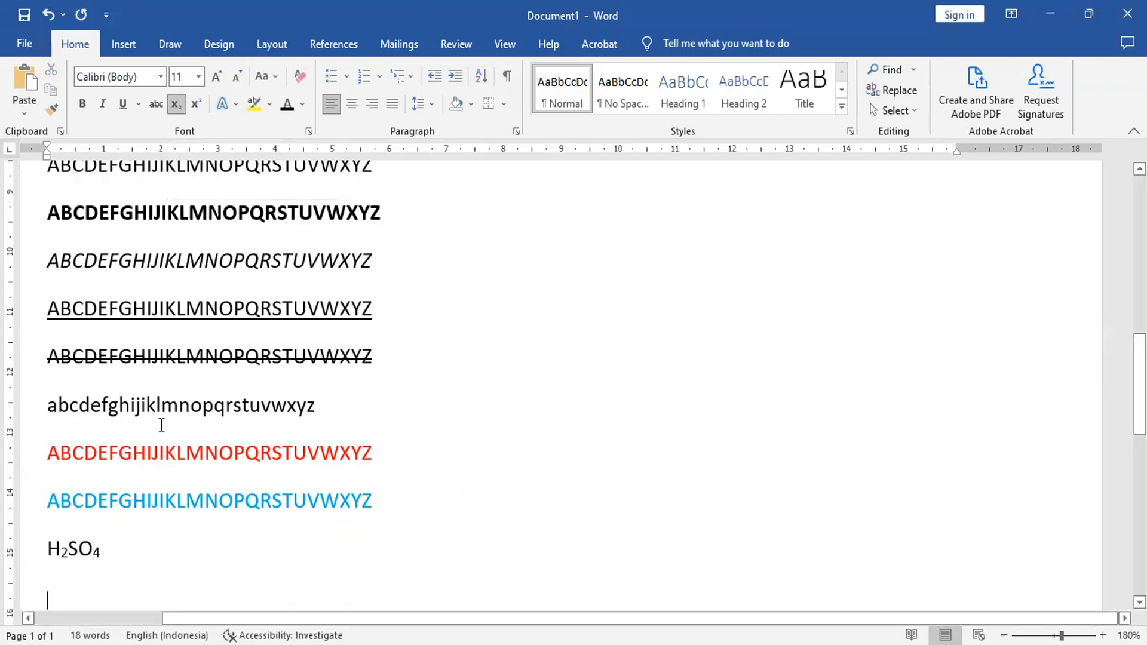
scroll(161, 424, "down", 3)
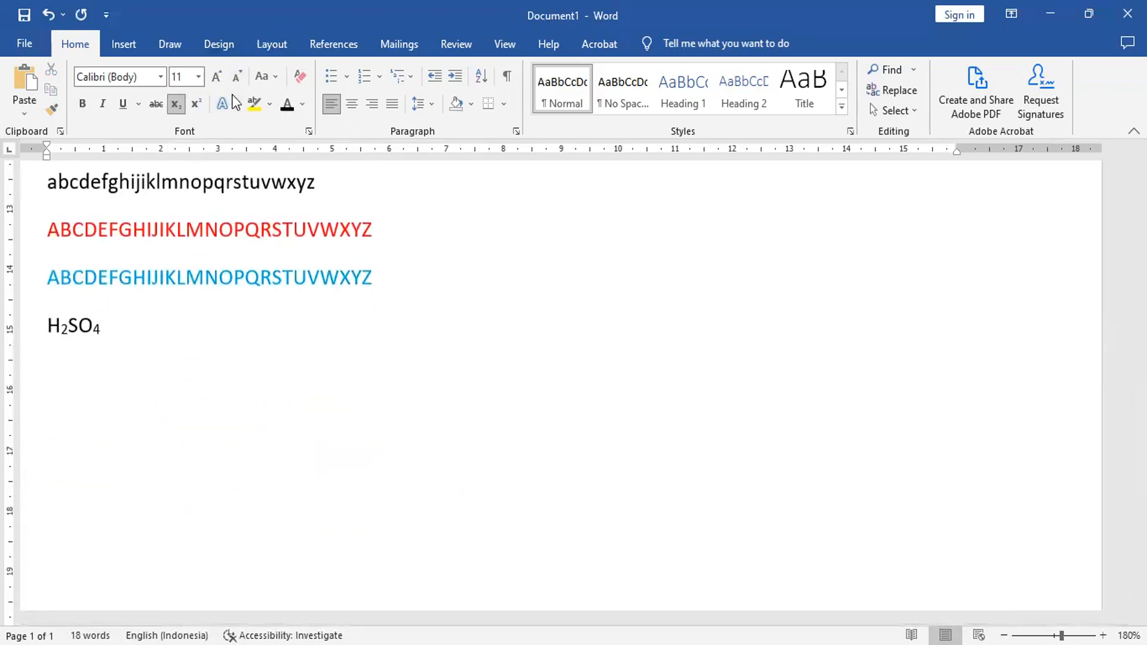
left_click(178, 103)
type("X2")
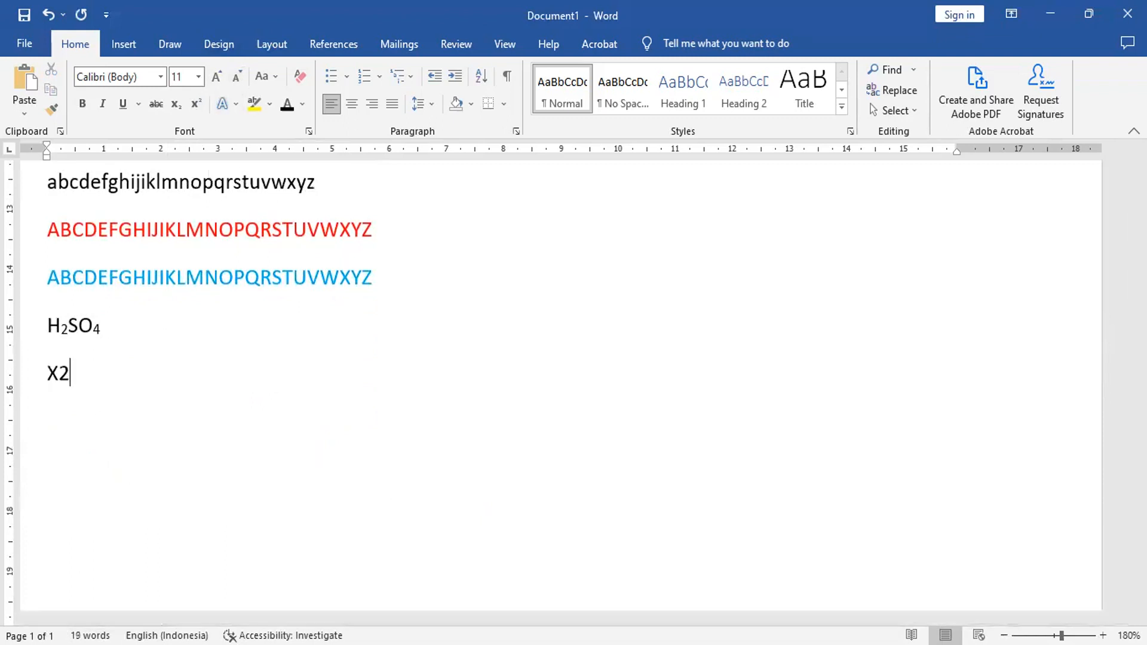
type(" + Y3 = Z5")
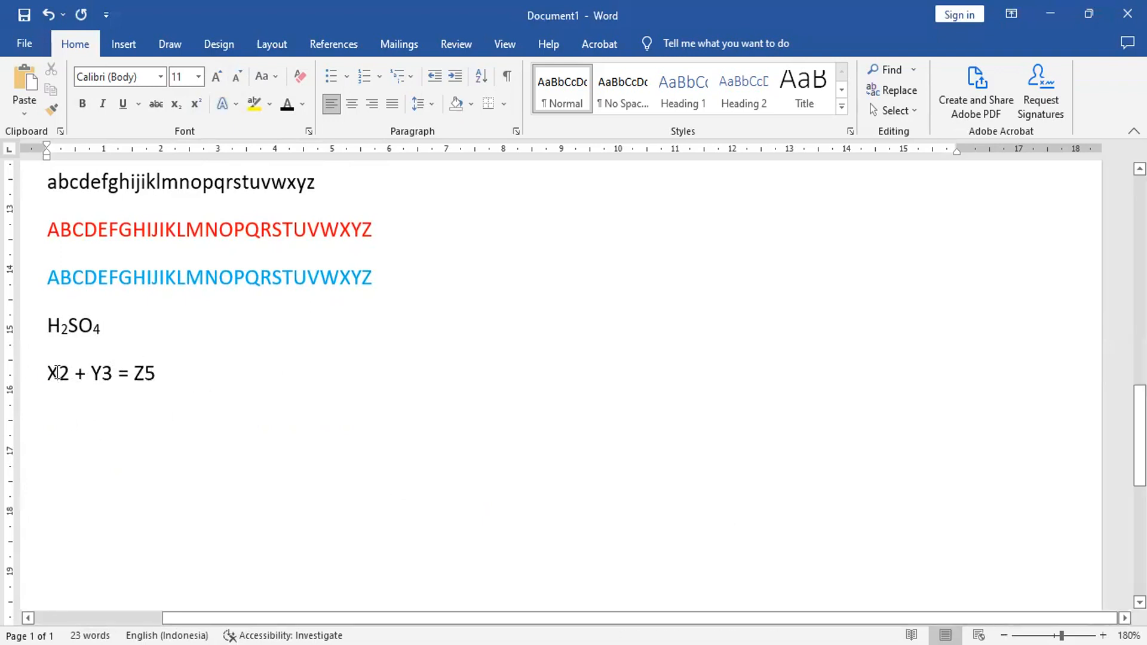
Step: Format the exponents 2, 3 and 5 in the X2 + Y3 = Z5 equation as superscript
left_click_drag(59, 375, 69, 375)
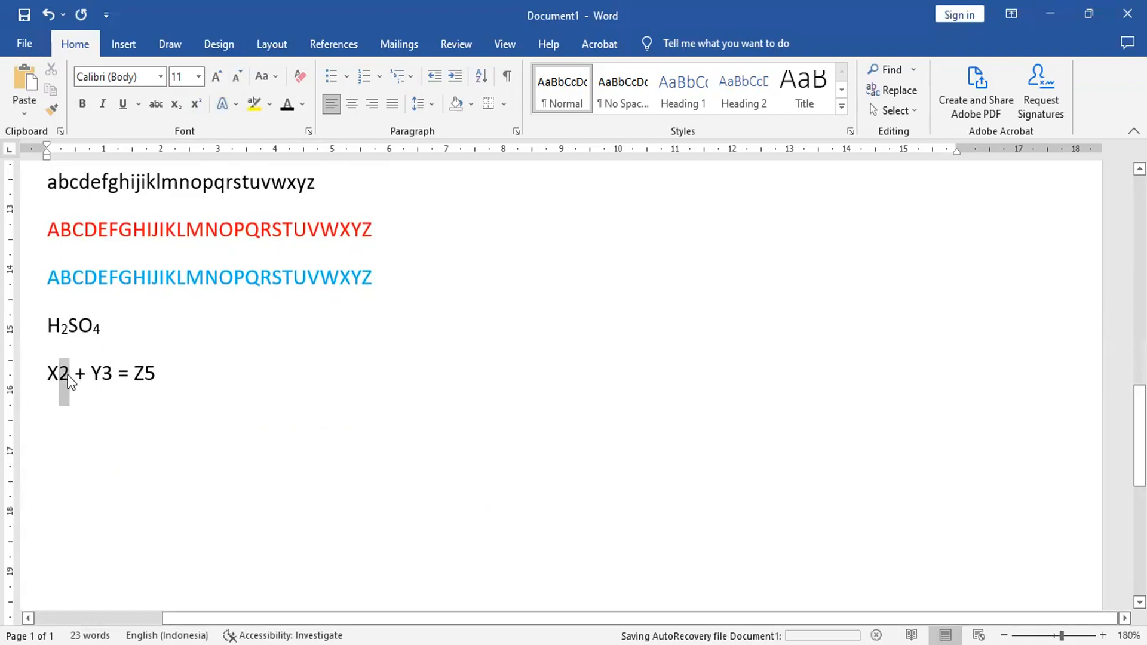
left_click(196, 104)
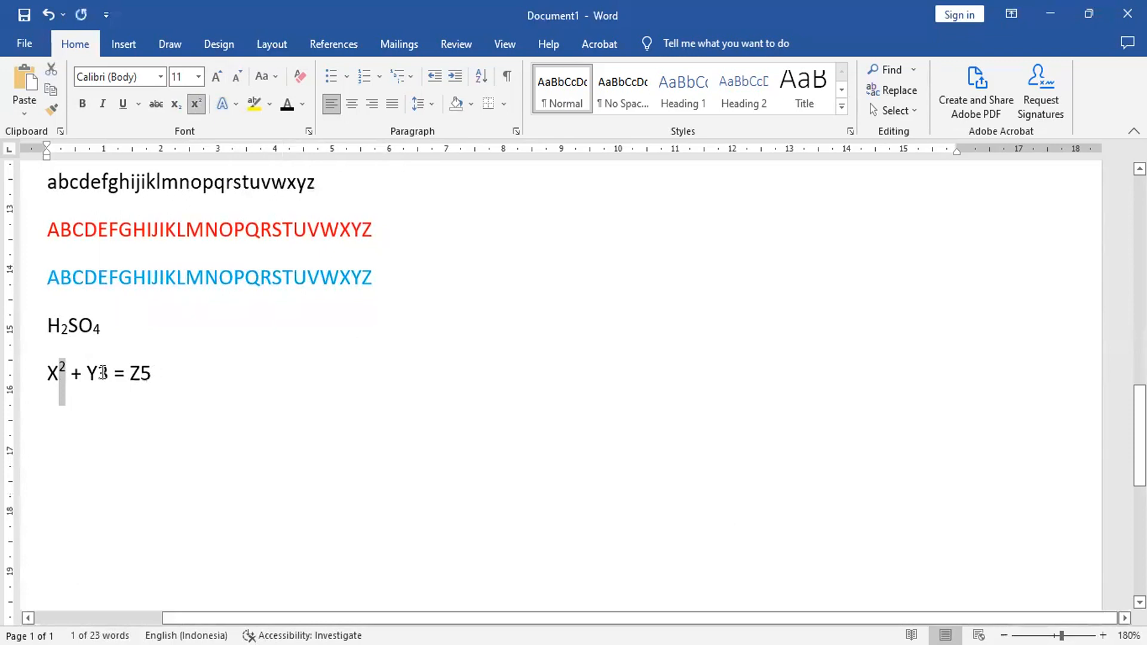
left_click_drag(98, 375, 117, 372)
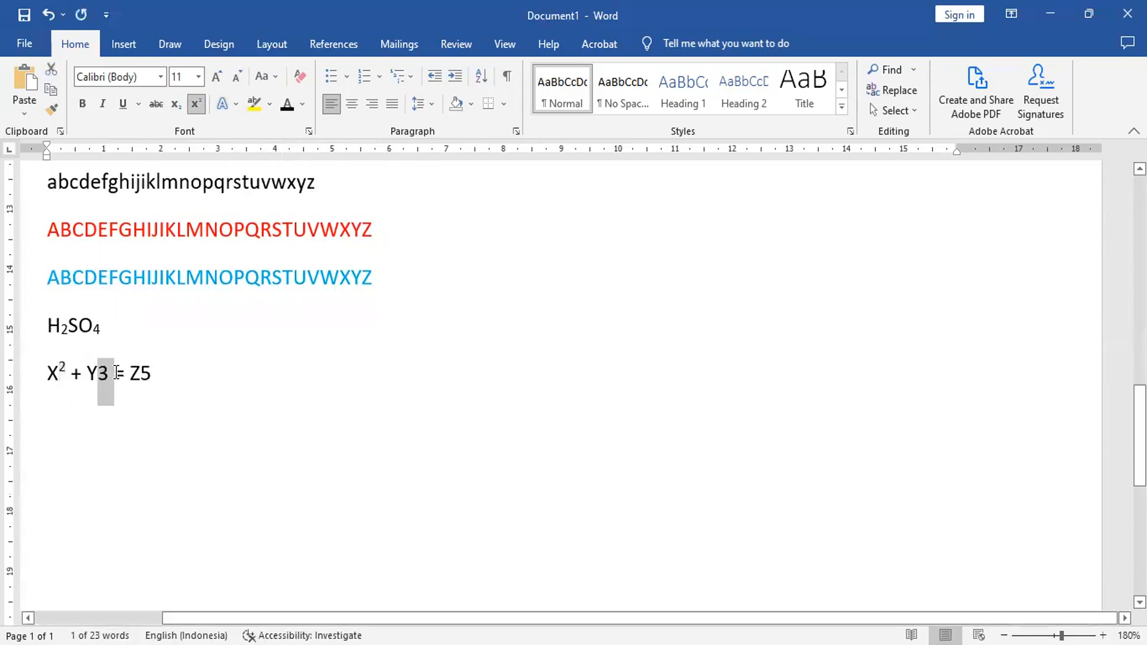
left_click(199, 105)
left_click(139, 374)
left_click_drag(146, 374, 141, 383)
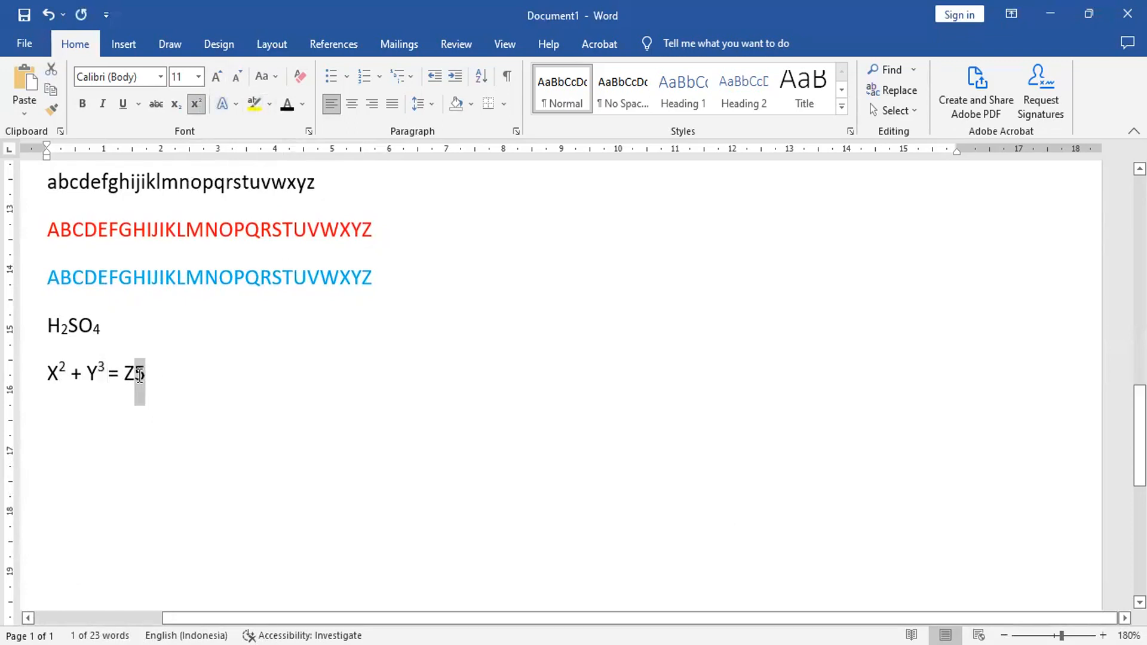
left_click(196, 103)
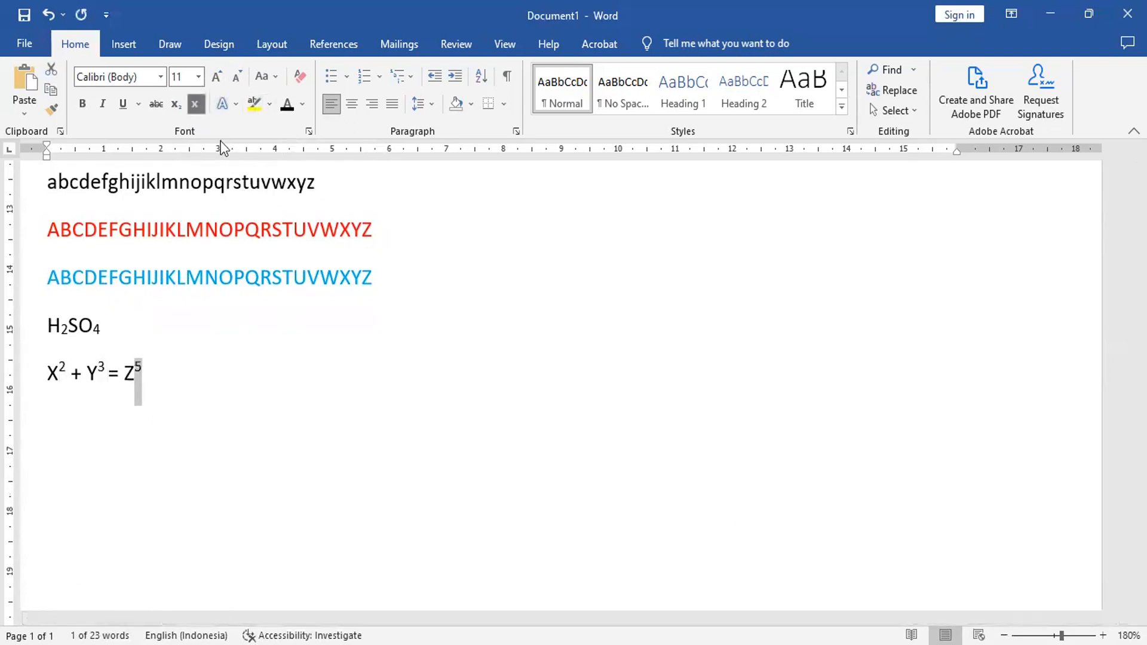
left_click(173, 381)
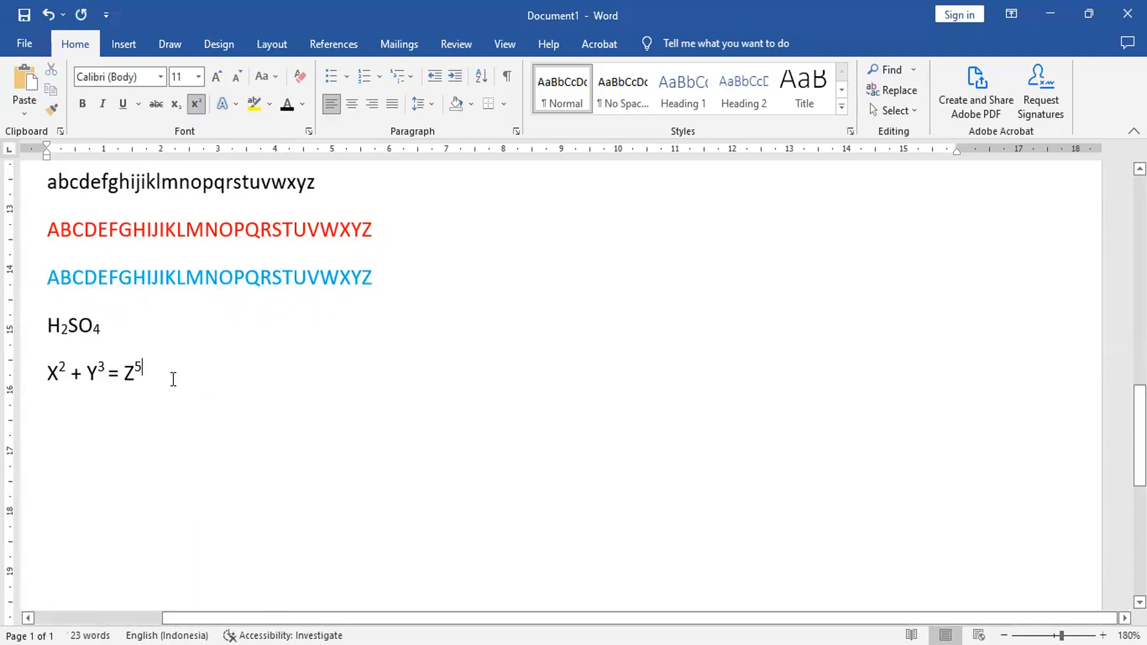
Step: Start a new line below the equation with superscript turned off and paste the copied alphabet text there
key("Return")
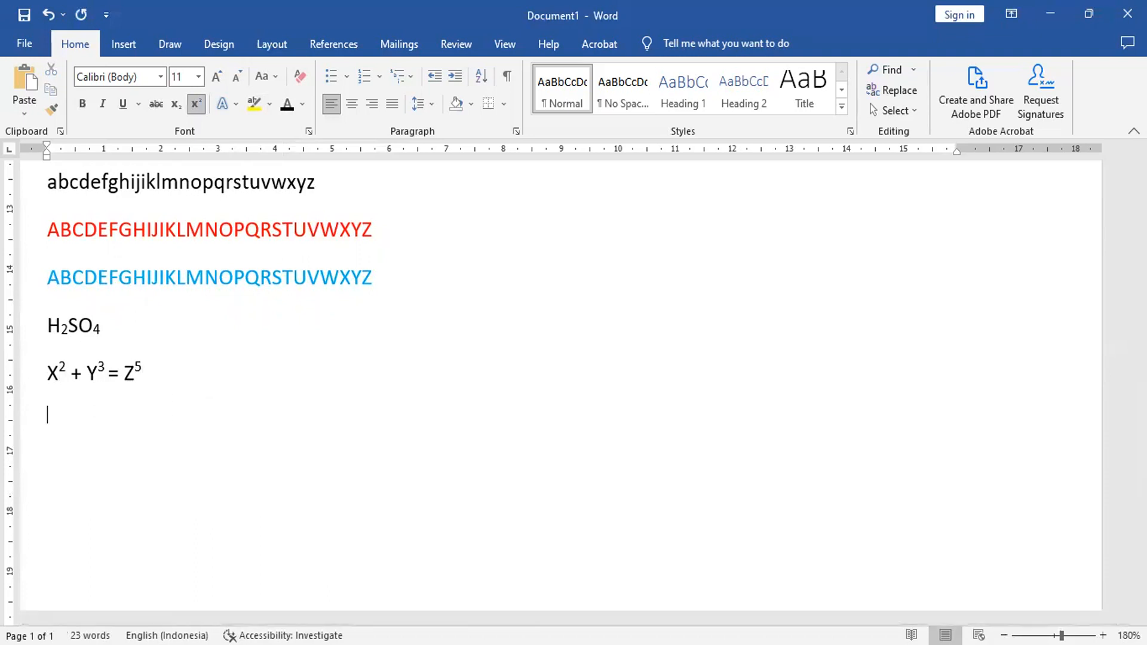
left_click(192, 105)
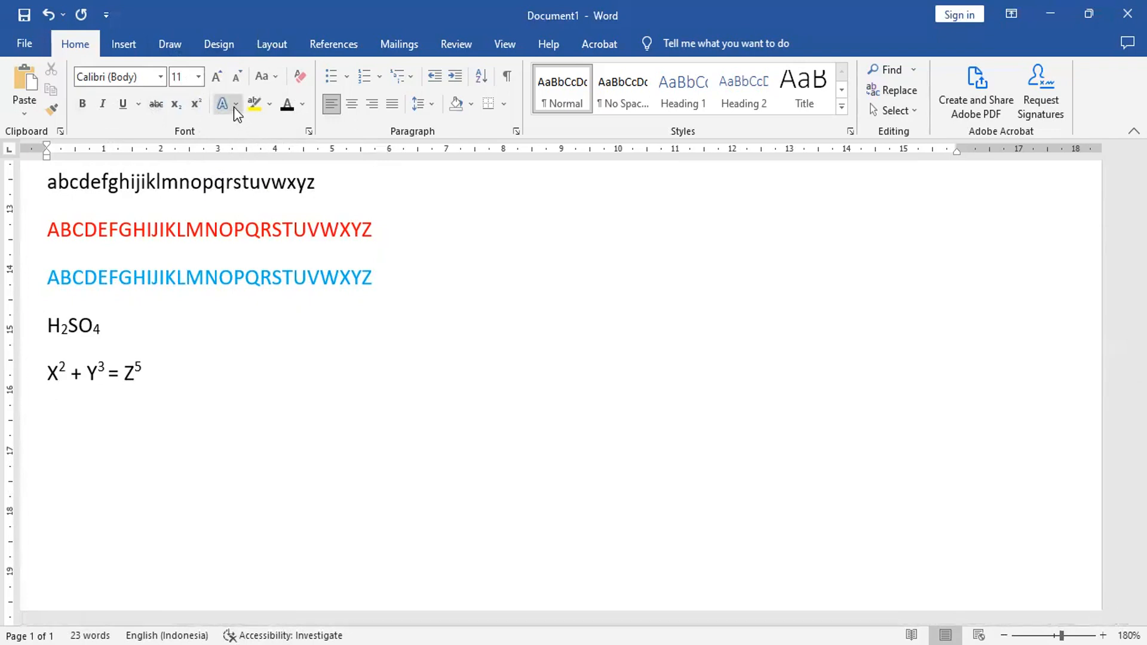
left_click(27, 80)
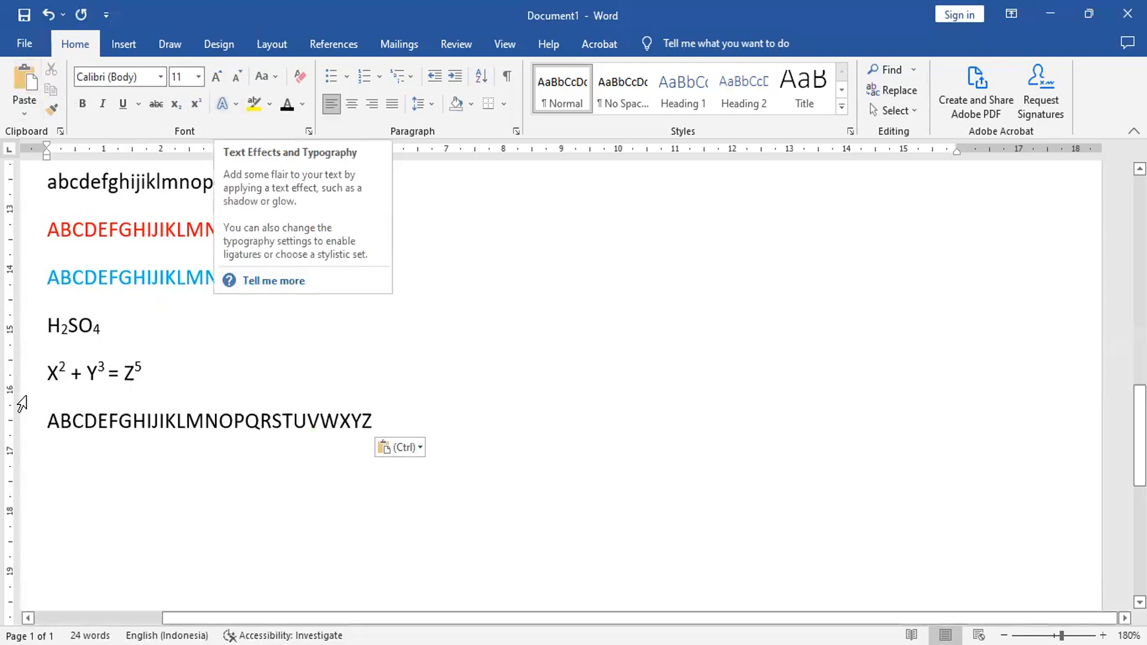
Step: Apply the preset text effect with white fill and blue outline to the alphabet line below the equation
left_click(24, 427)
key("ctrl+c")
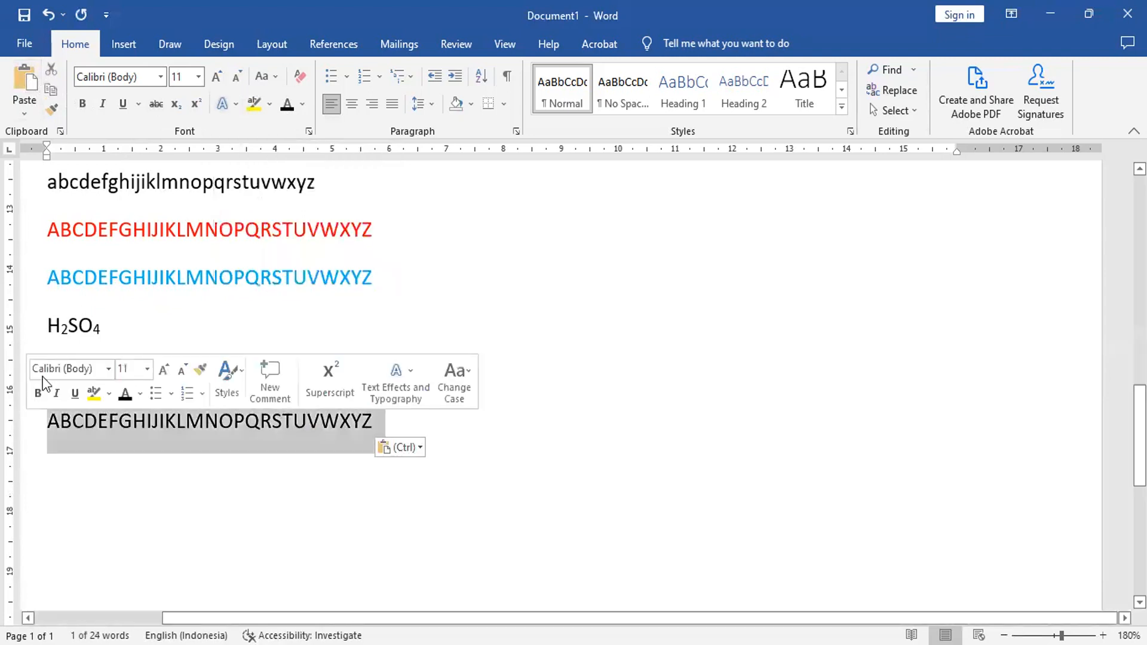
left_click(235, 105)
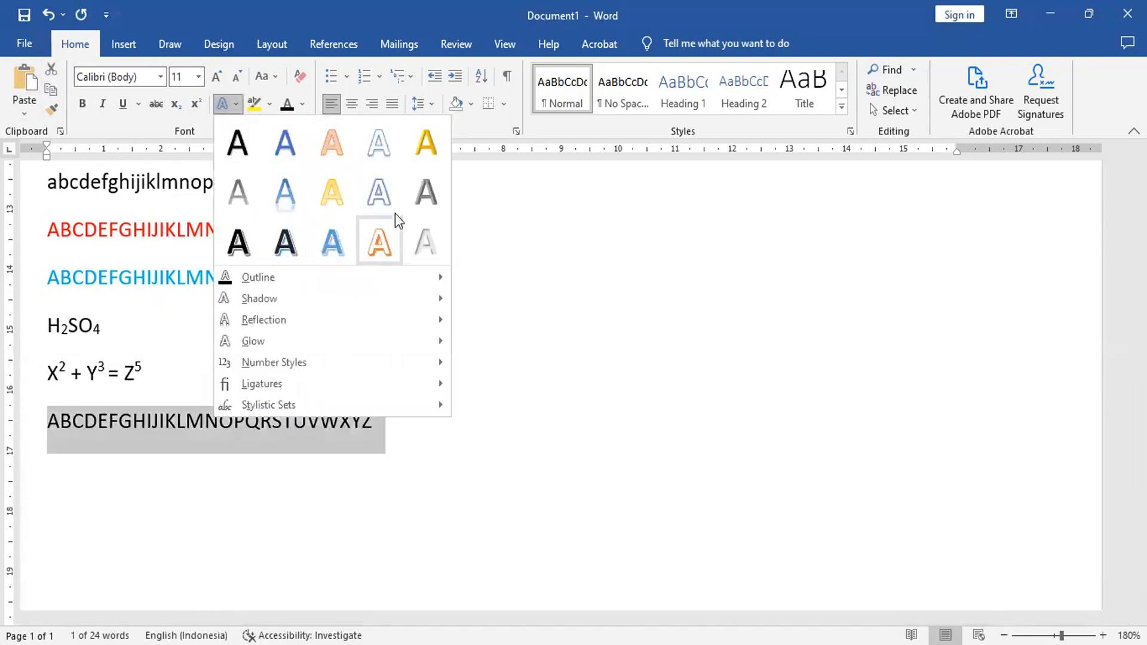
left_click(371, 190)
left_click(441, 428)
Step: Paste another alphabet line below the blue-outlined one and highlight it in Turquoise
key("Return")
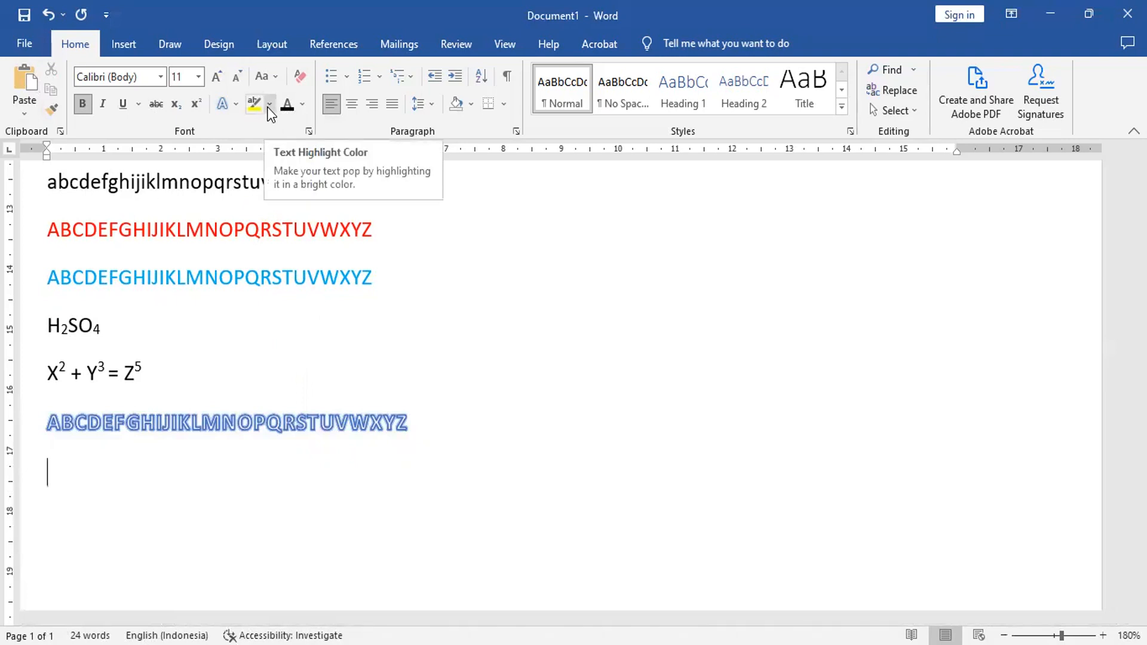
left_click(23, 84)
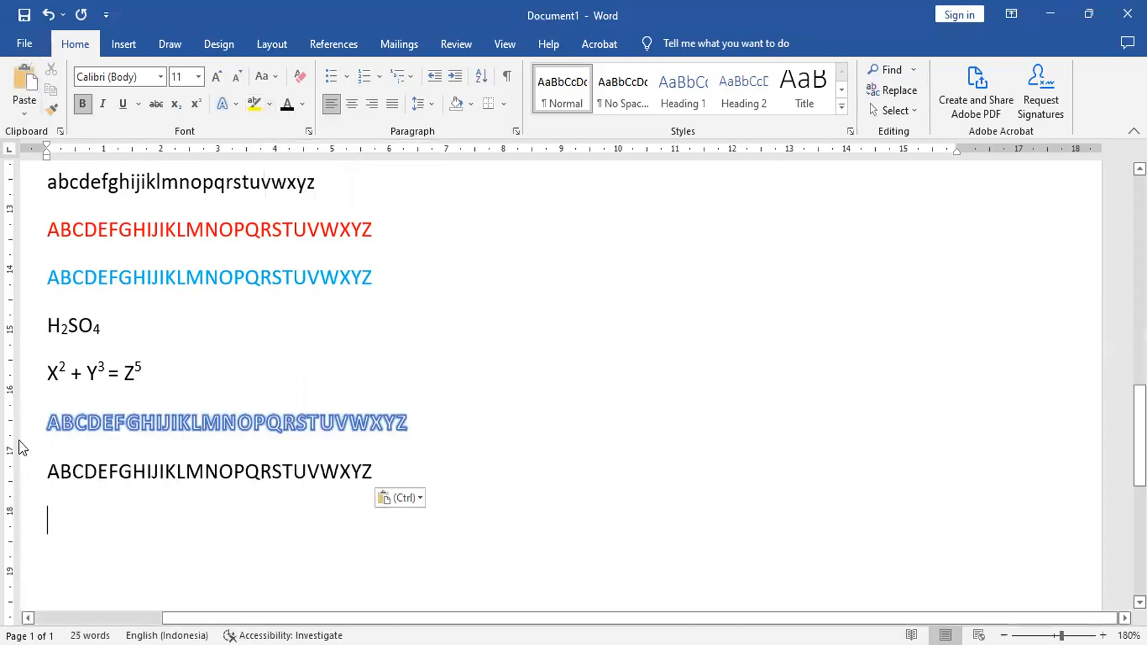
left_click(37, 467)
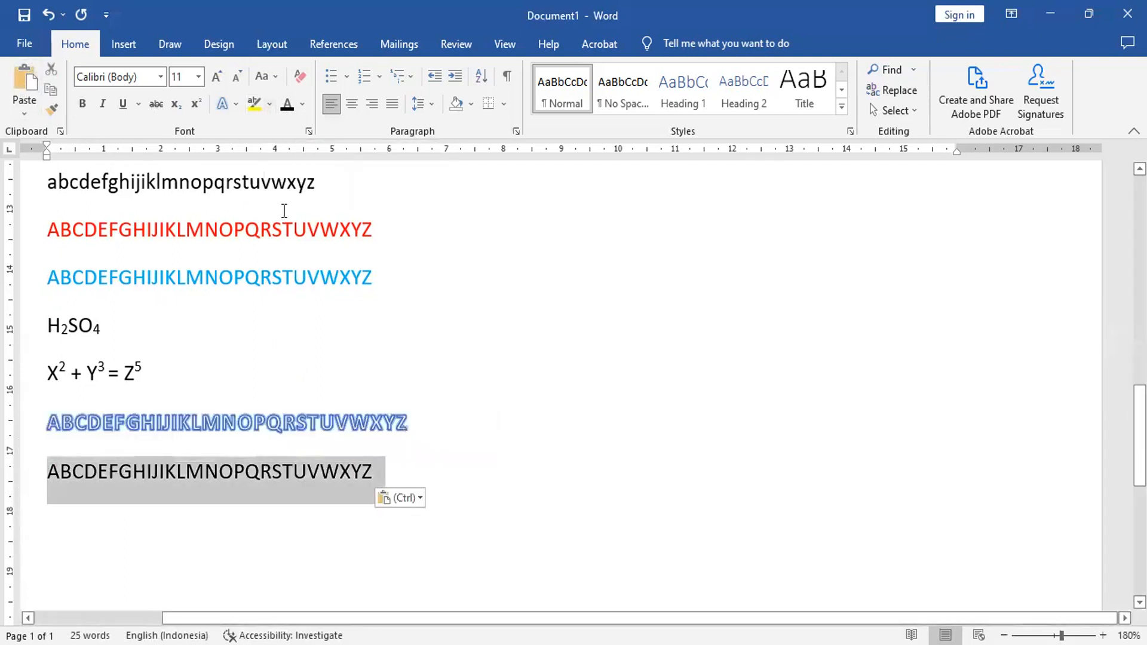
left_click(273, 102)
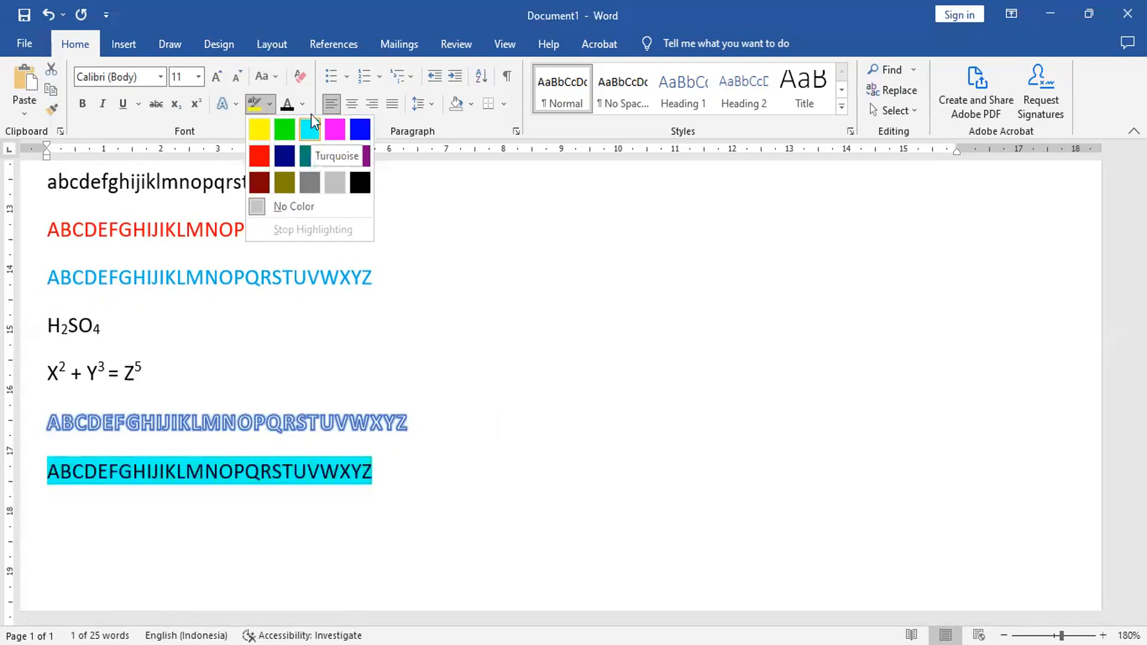
left_click(310, 128)
Step: Set the font color of the turquoise-highlighted alphabet line to White, Background 1
left_click(303, 105)
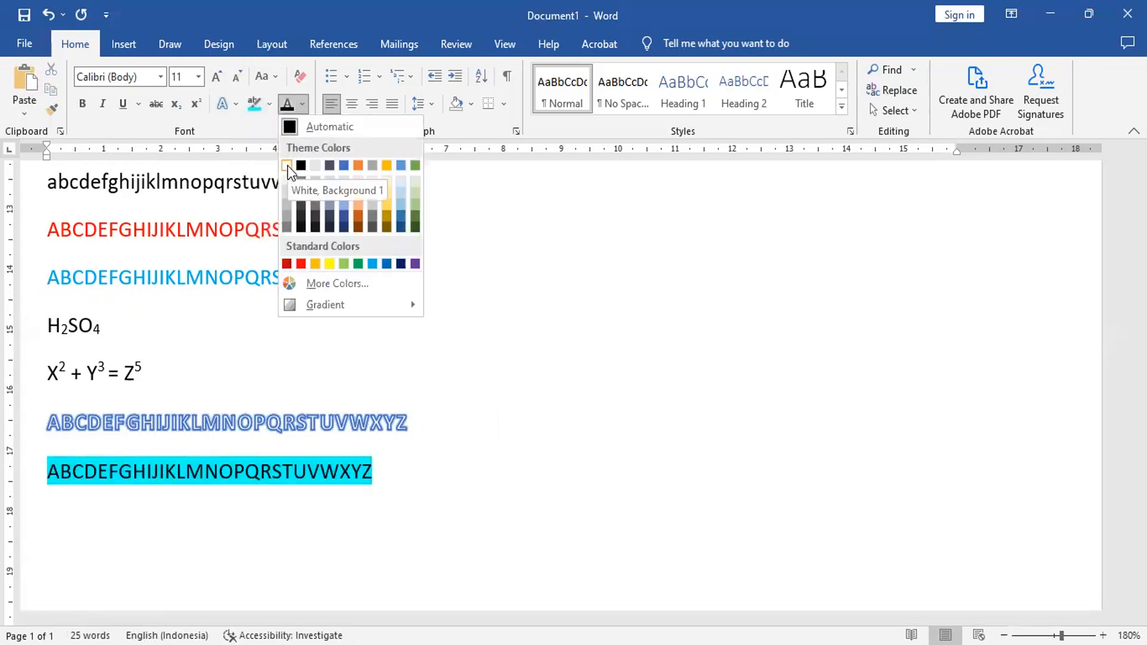
left_click(288, 167)
left_click(22, 481)
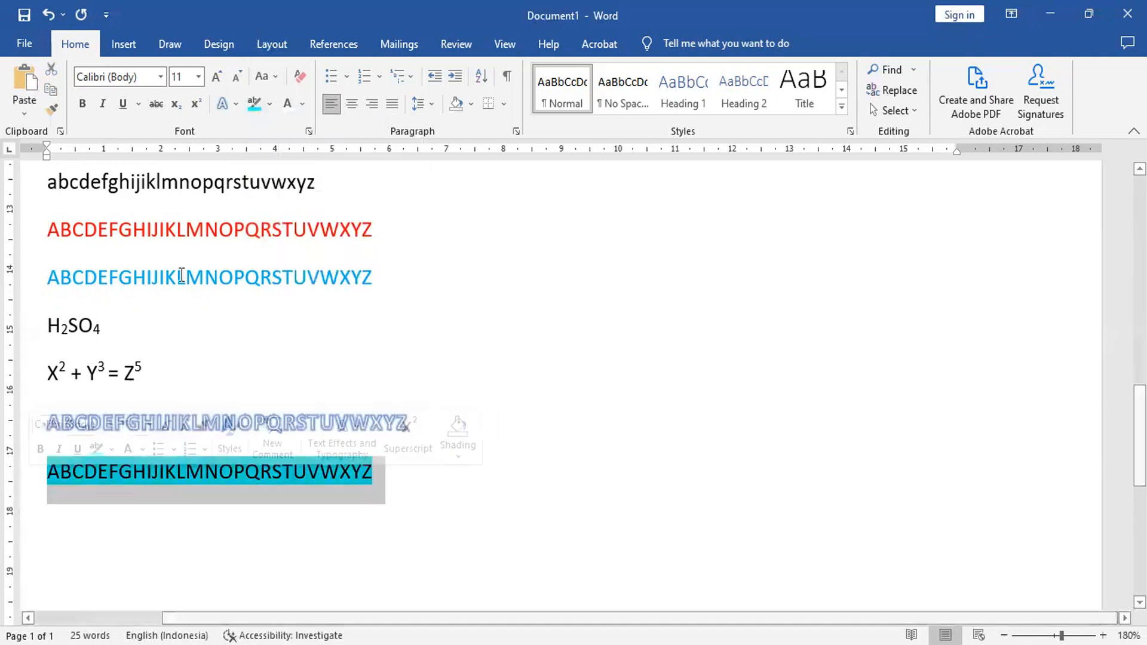
left_click(288, 105)
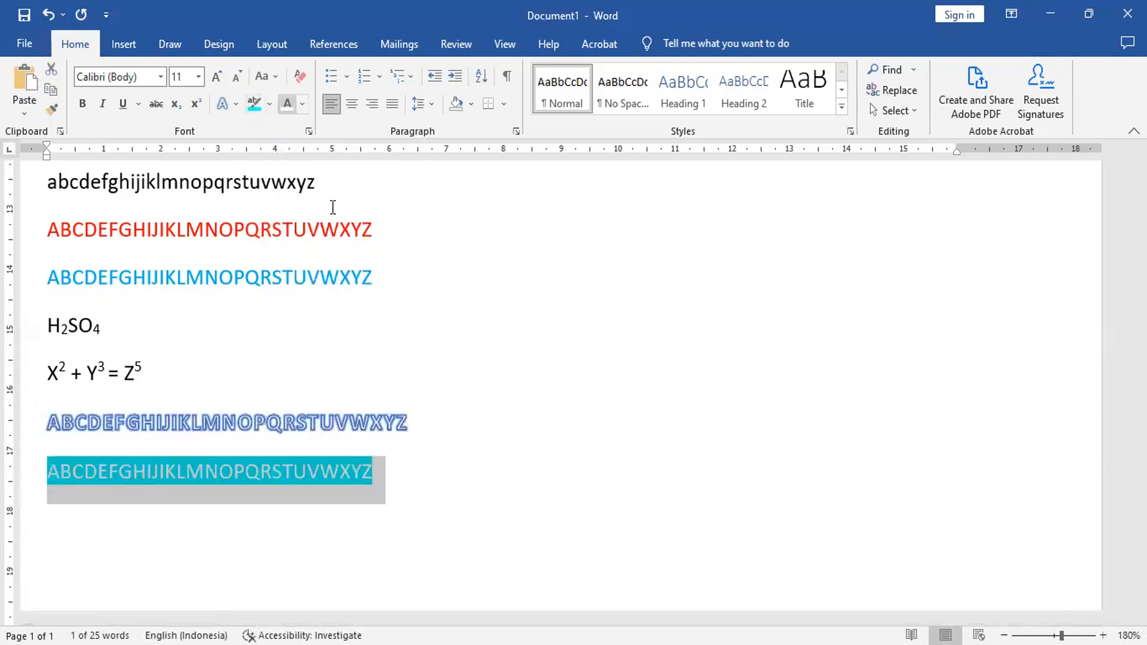
Step: Set the highlighted line's font color to Black, Text 1, Lighter 25% and start a new line below it
left_click(303, 104)
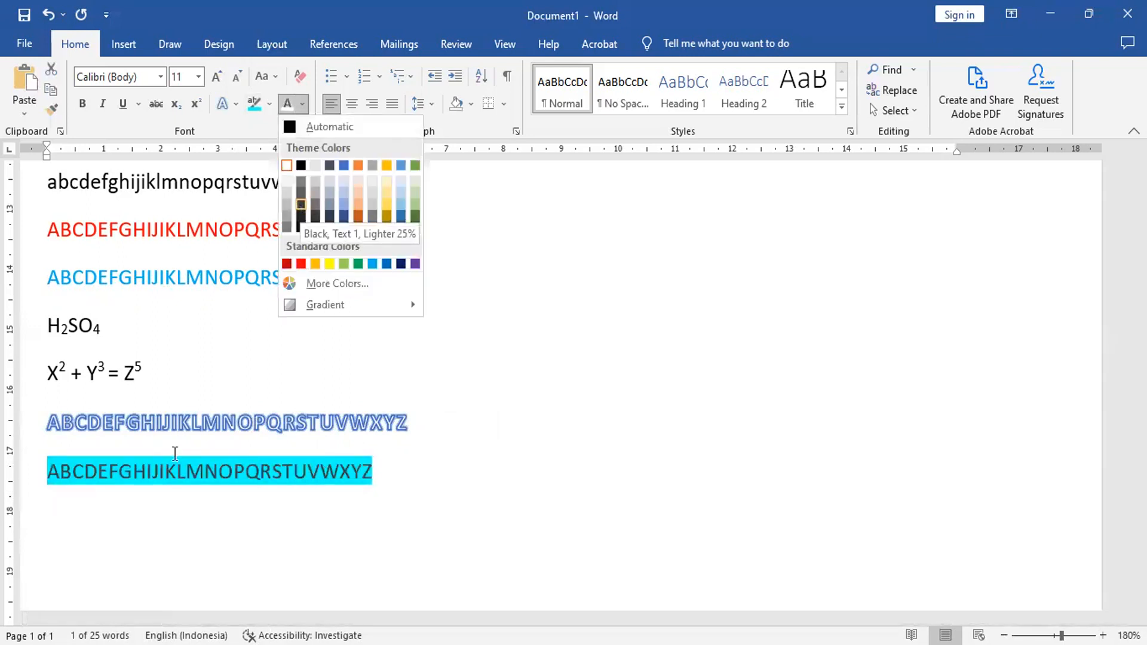
key("Return")
left_click(403, 481)
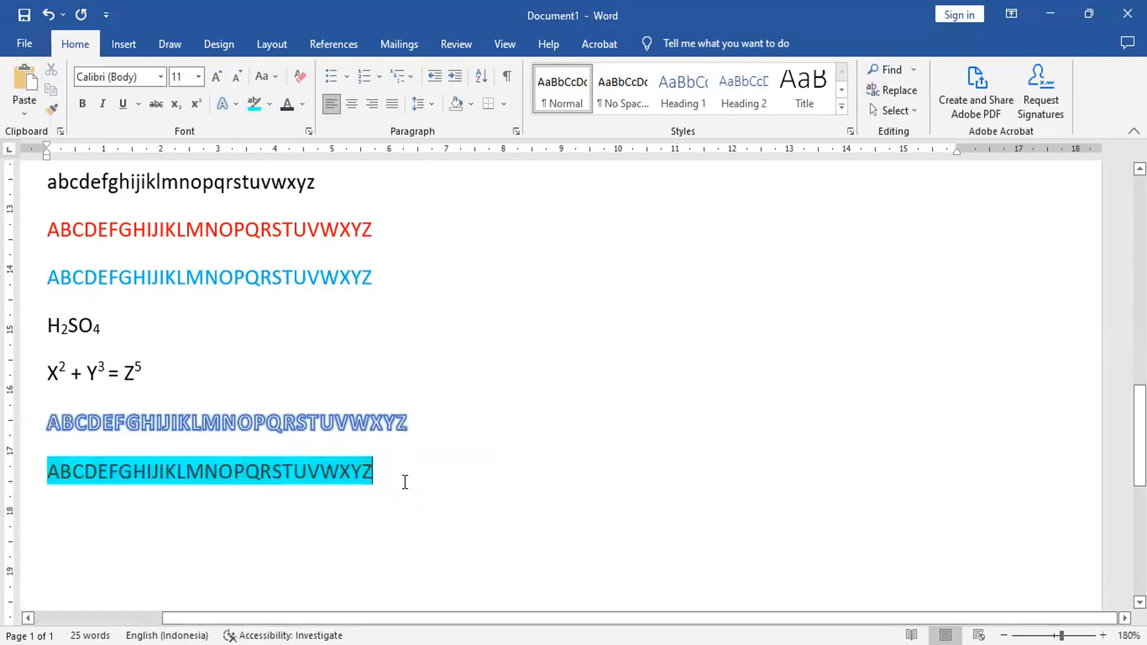
key("Return")
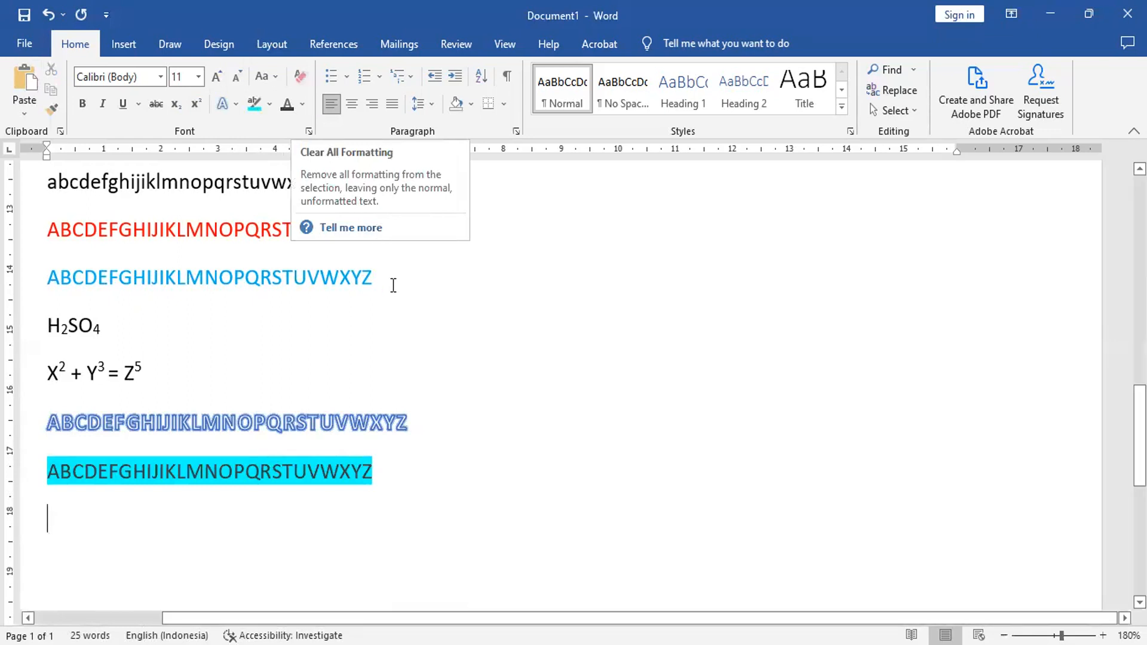
Step: Clear all formatting from the entire document and look through the lines to check the result
key("ctrl+a")
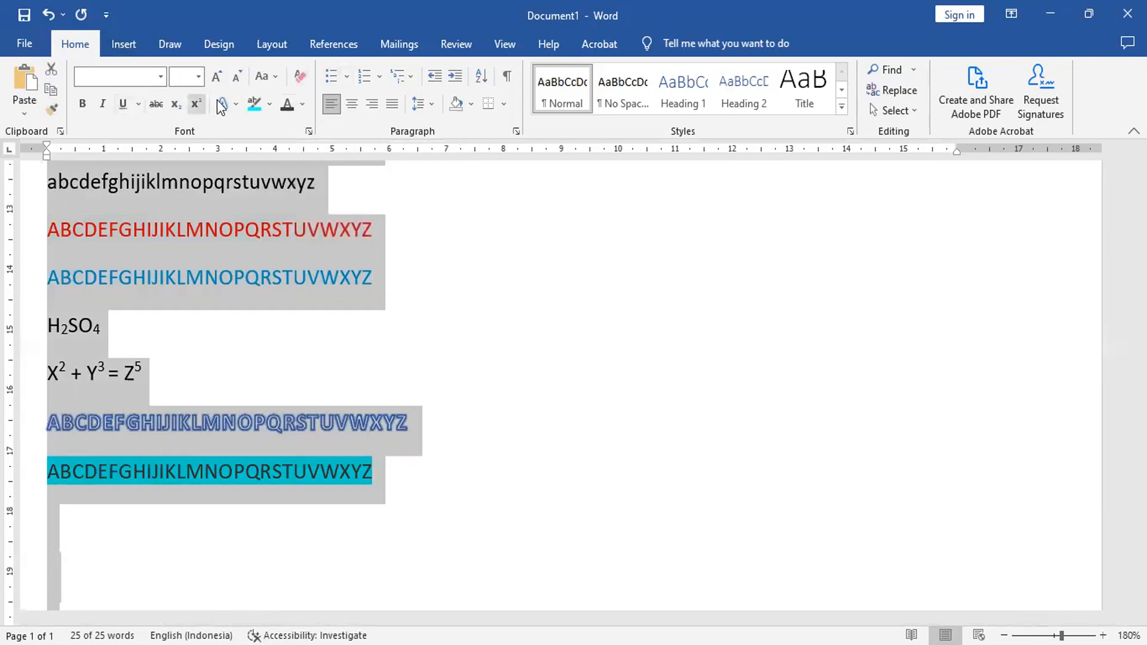
left_click(299, 76)
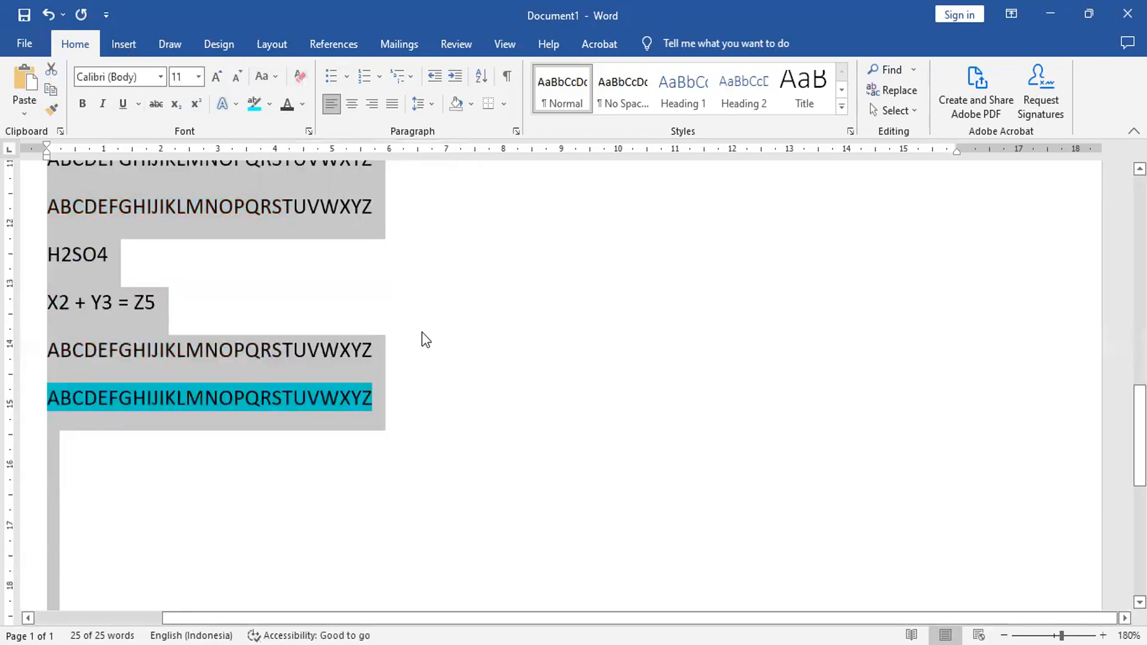
scroll(422, 332, "up", 15)
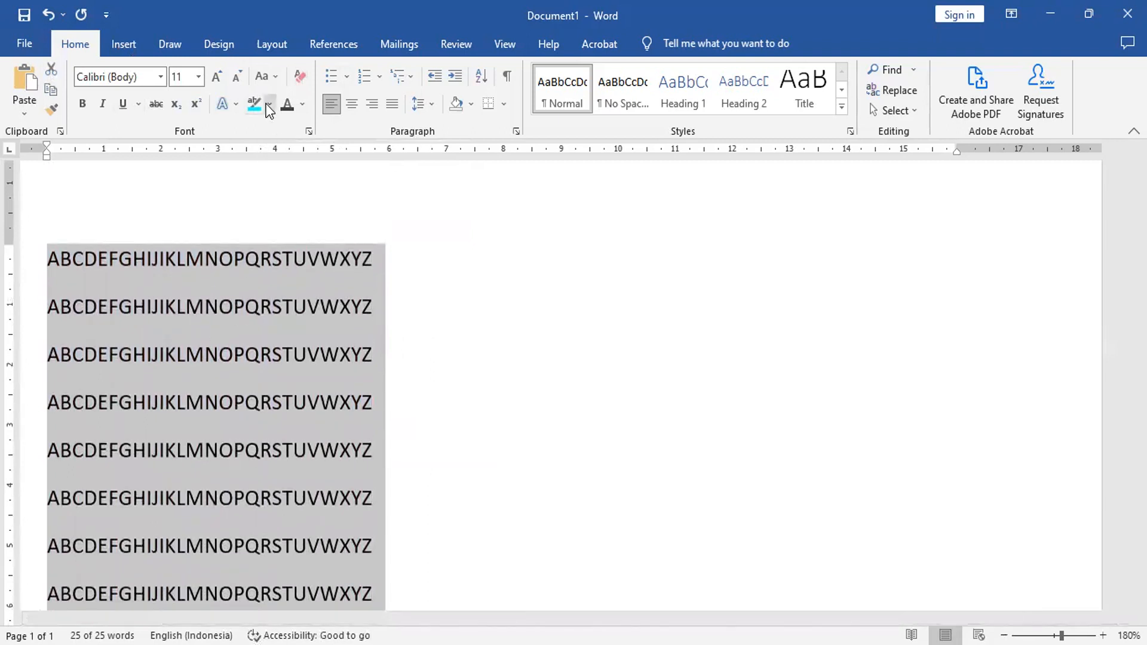
scroll(259, 252, "down", 5)
left_click(424, 450)
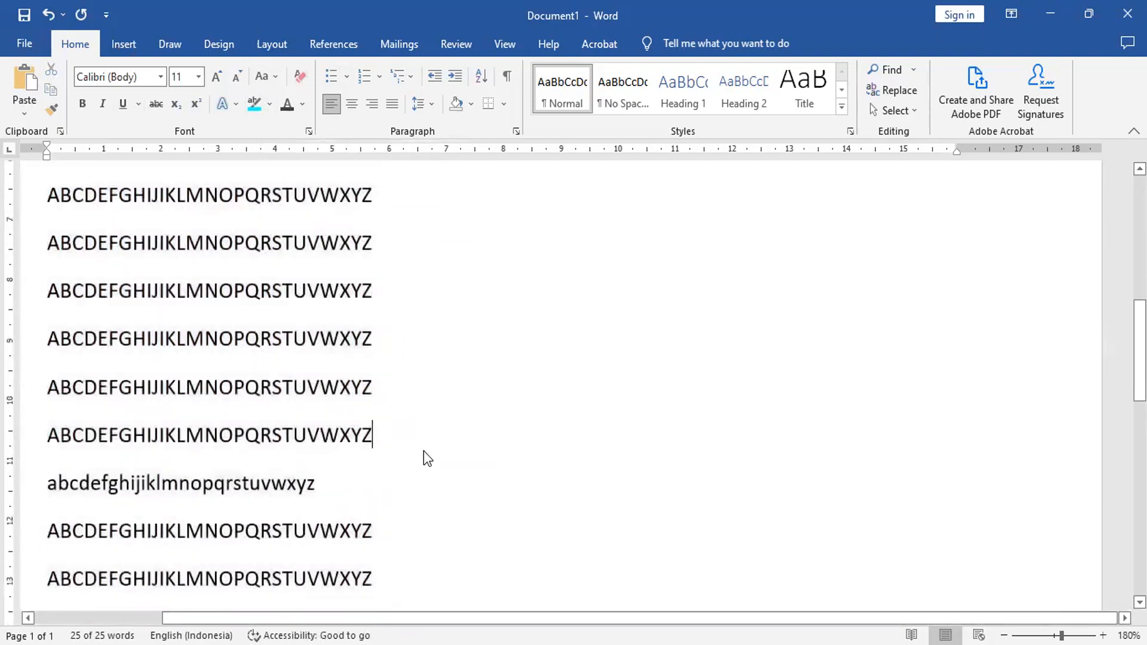
scroll(422, 452, "down", 7)
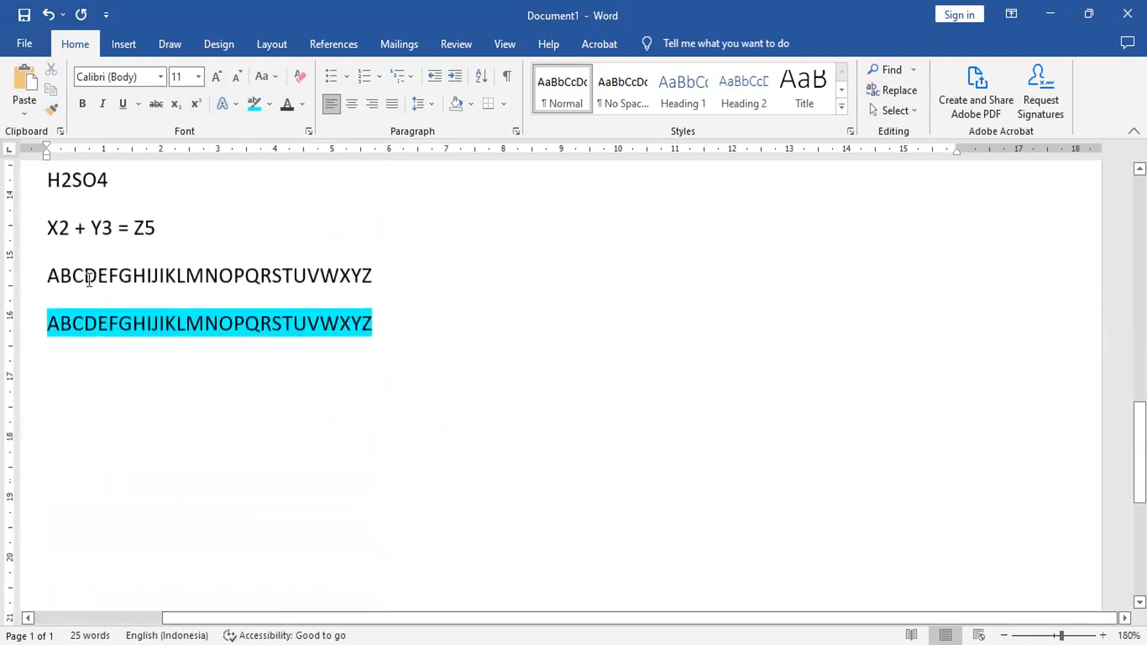